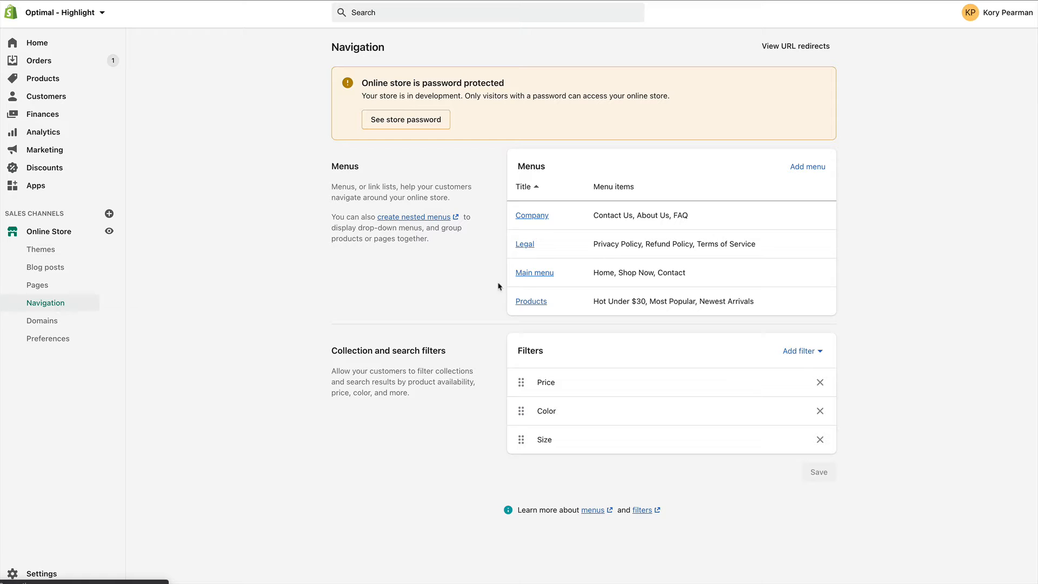
Open the Main menu in the store's navigation settings and expand its Collections submenu
click(533, 275)
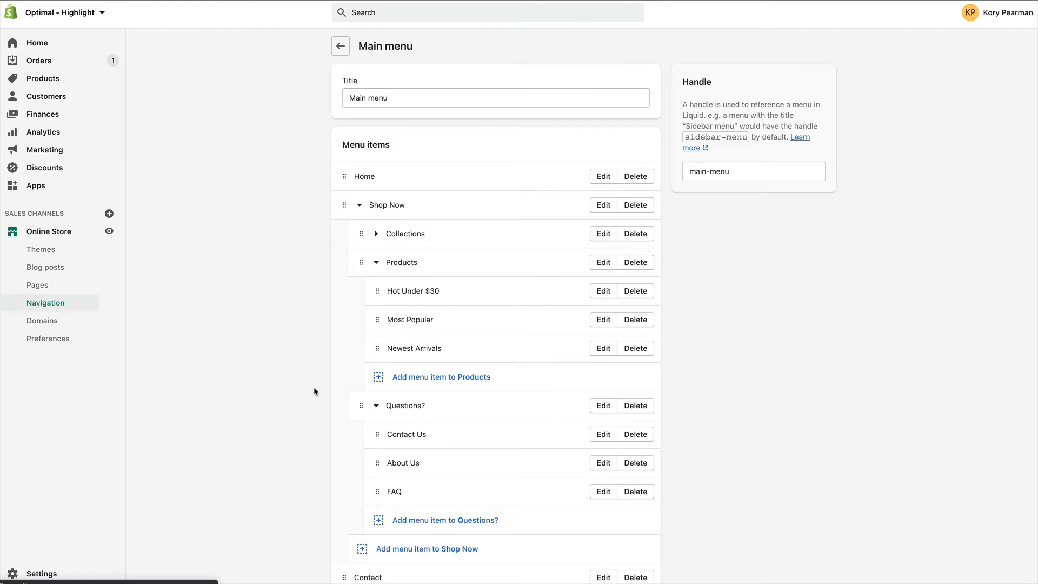
scroll(287, 426, down, 3)
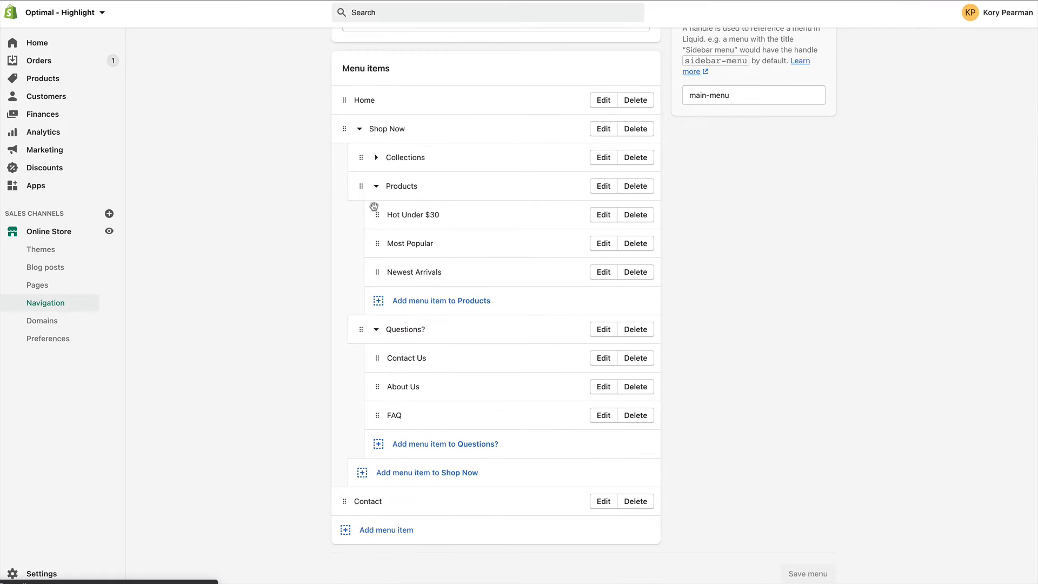
click(377, 159)
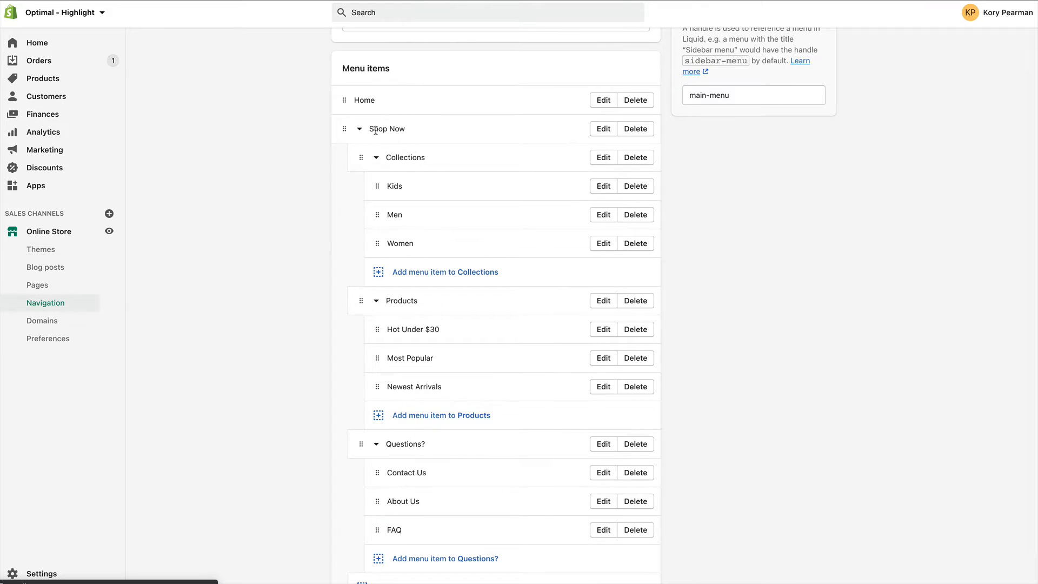
drag(411, 131, 371, 131)
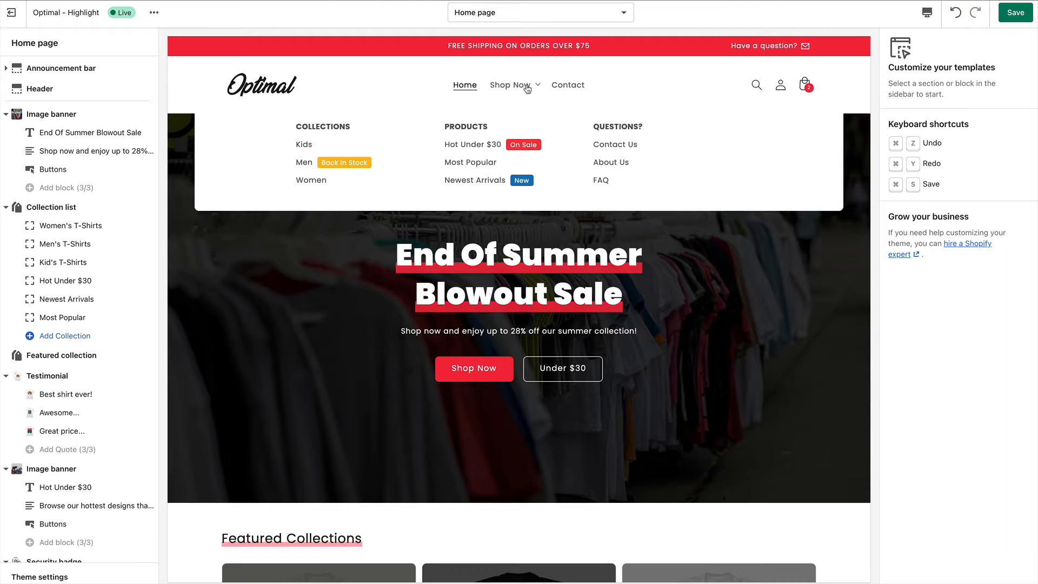
Examine the Shop Now dropdown in the home page preview and how its entries are nested in the Main menu
click(517, 94)
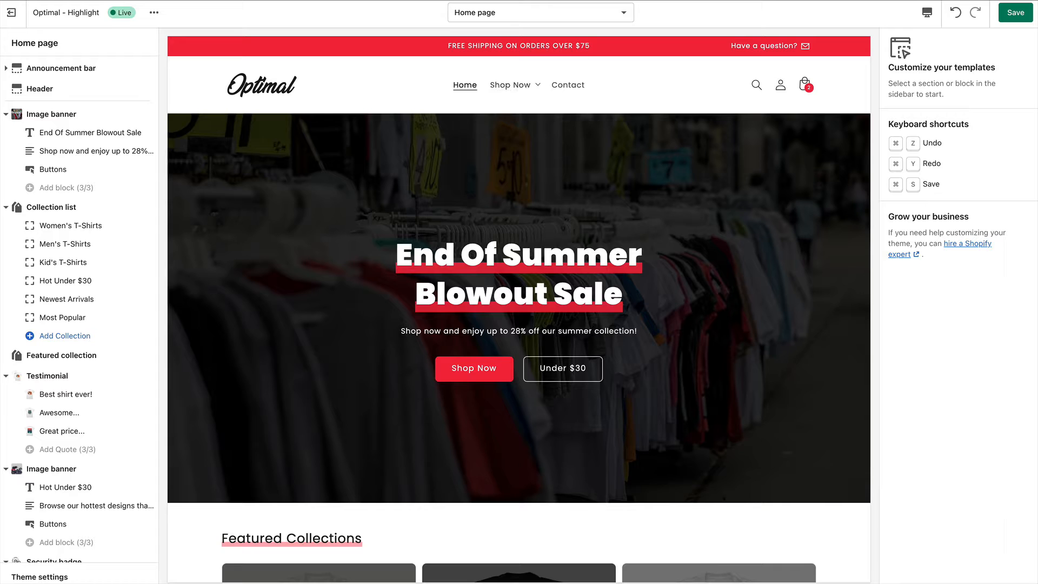
click(519, 87)
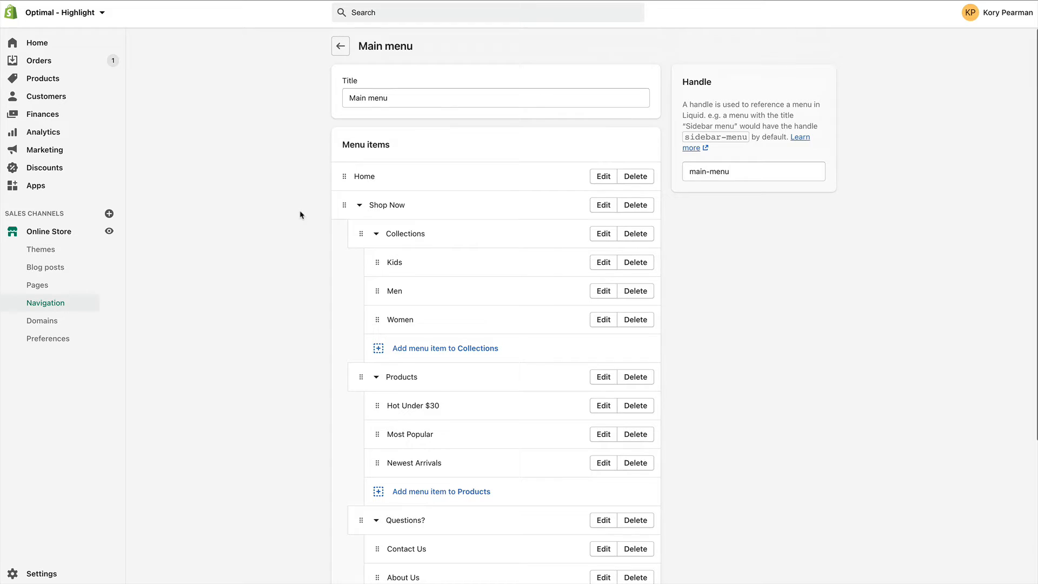
scroll(300, 214, down, 3)
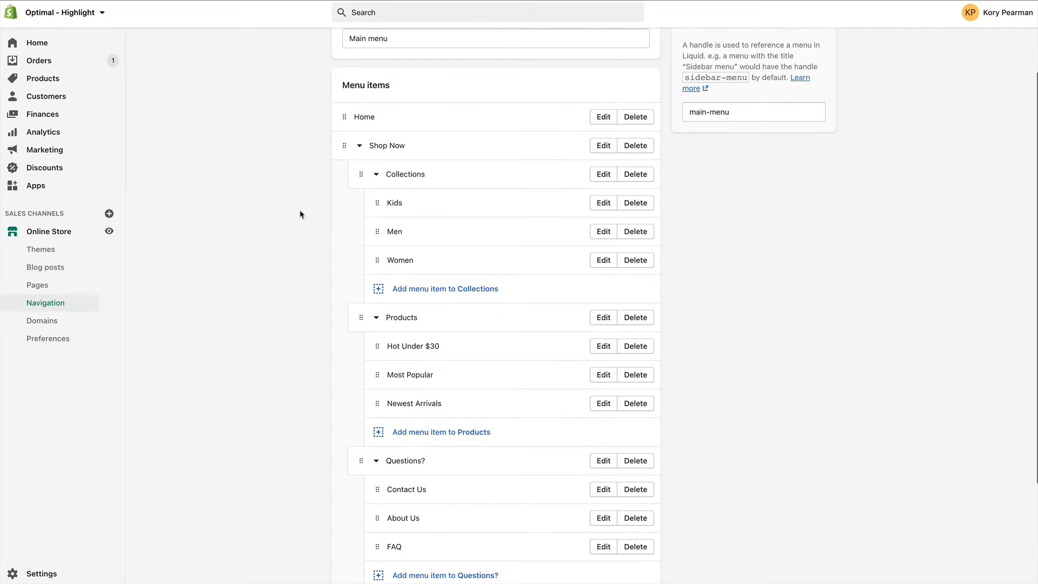
scroll(300, 214, down, 2)
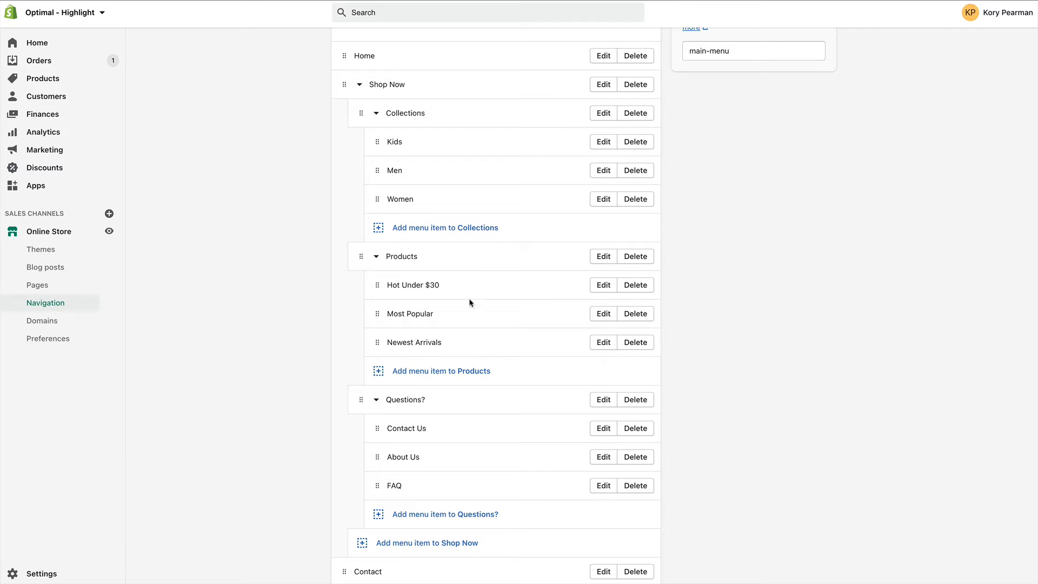
scroll(408, 378, down, 2)
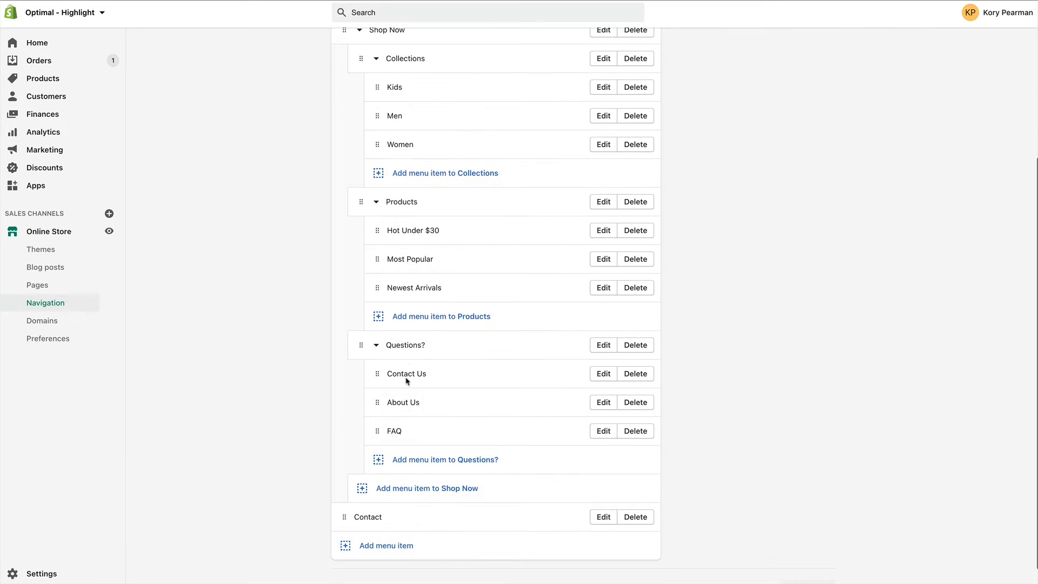
scroll(373, 343, up, 2)
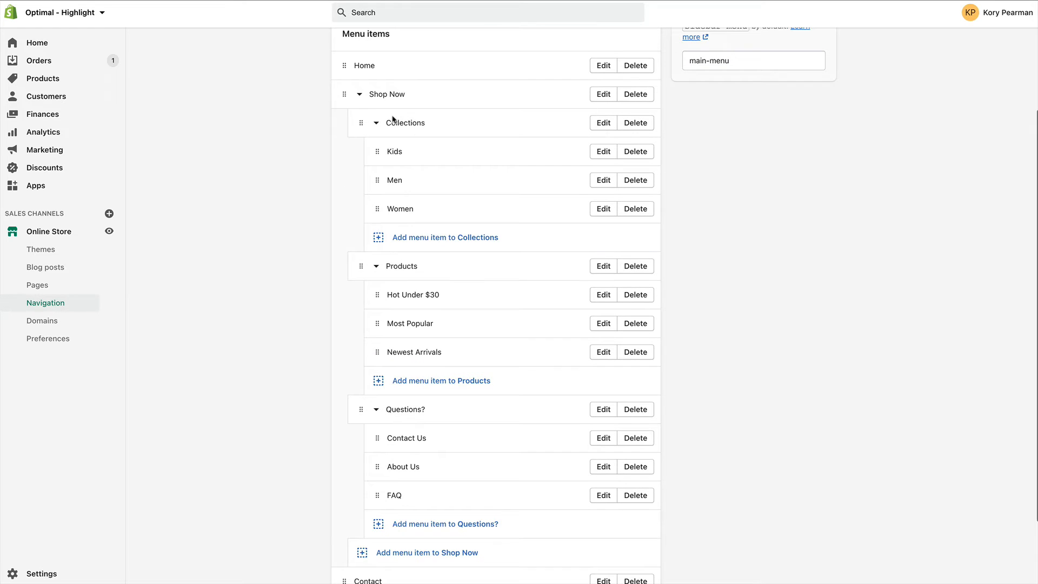
scroll(416, 343, down, 2)
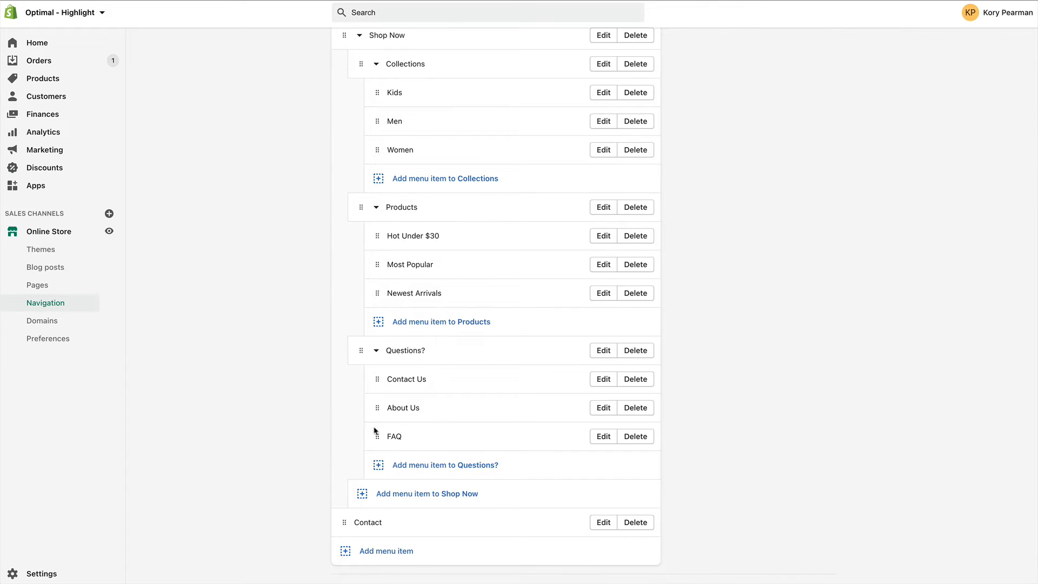
scroll(320, 479, down, 1)
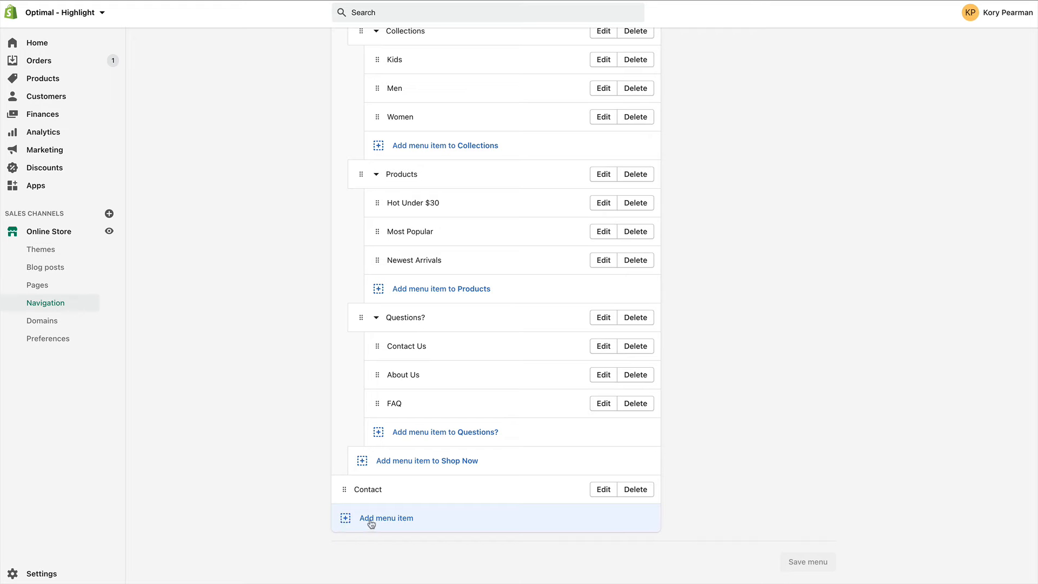
scroll(292, 323, up, 4)
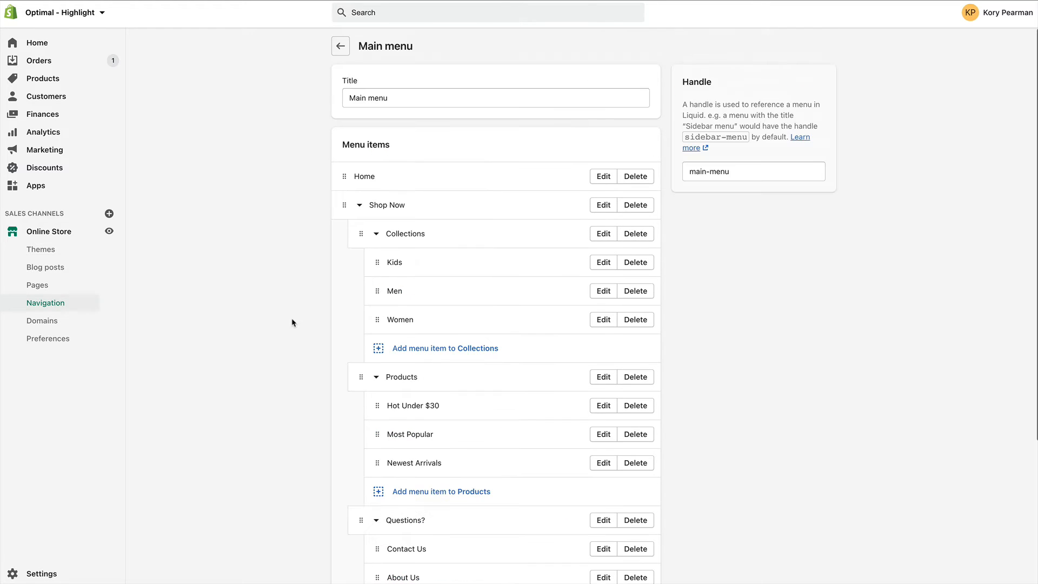
Collapse the existing Shop Now group and add a top-level menu item named Shop Now linked to All collections
click(359, 205)
click(373, 265)
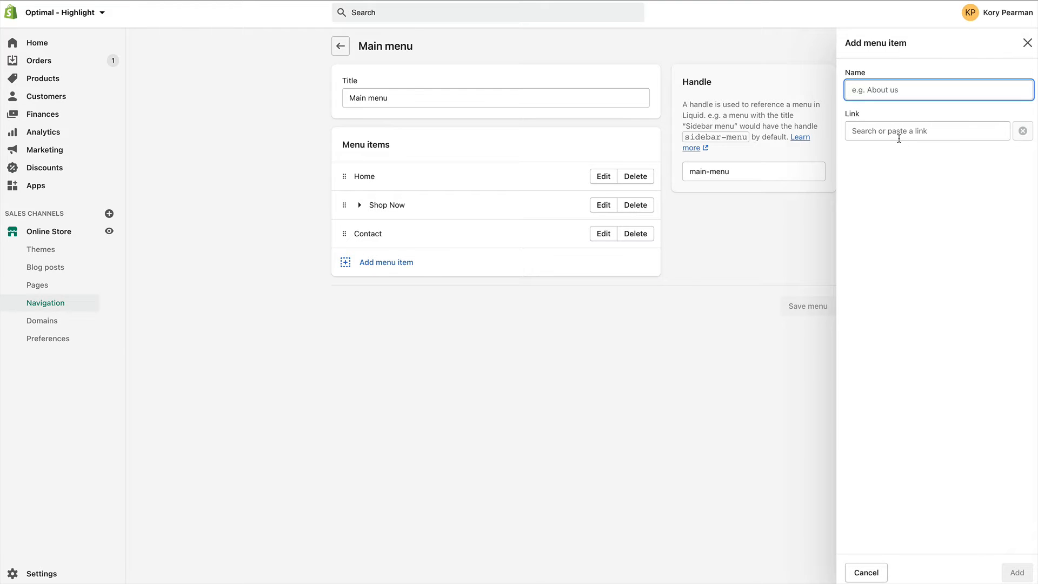
click(899, 138)
click(895, 201)
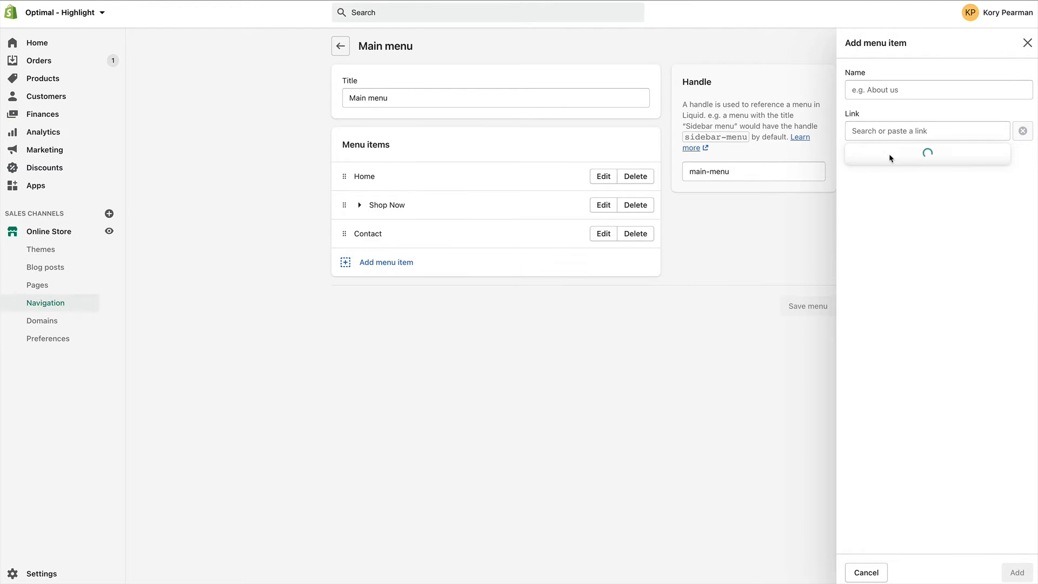
click(891, 173)
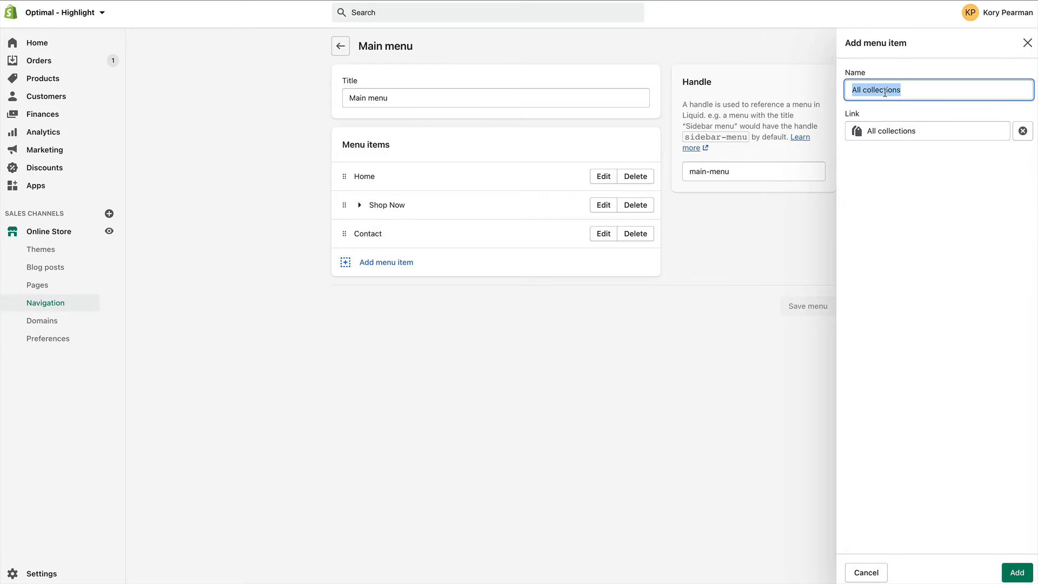
text(Shop Now)
click(1017, 572)
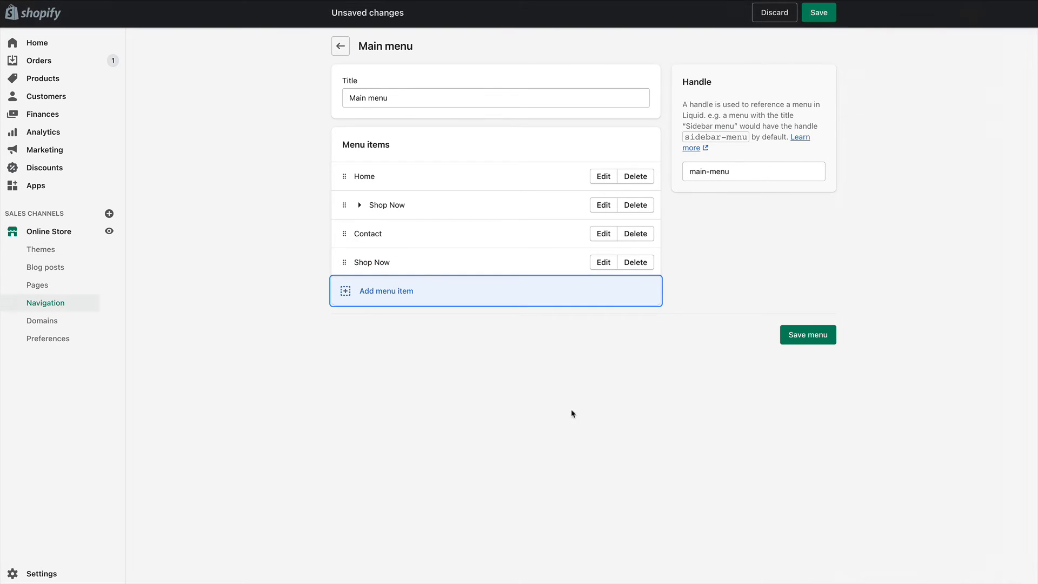
Add a menu item named Collections linked to All collections and nest it under the new Shop Now item
click(360, 209)
click(361, 213)
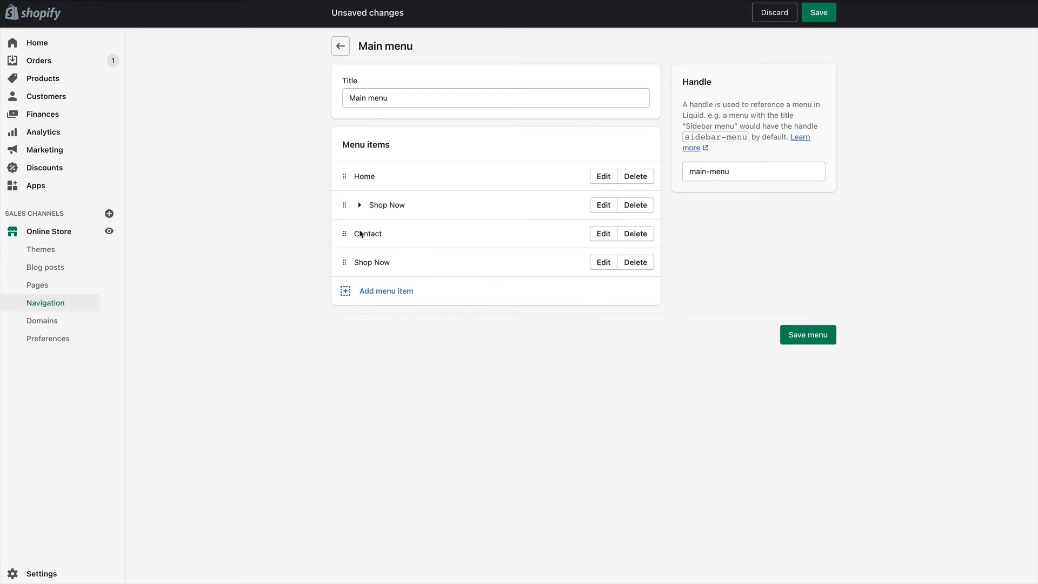
click(381, 294)
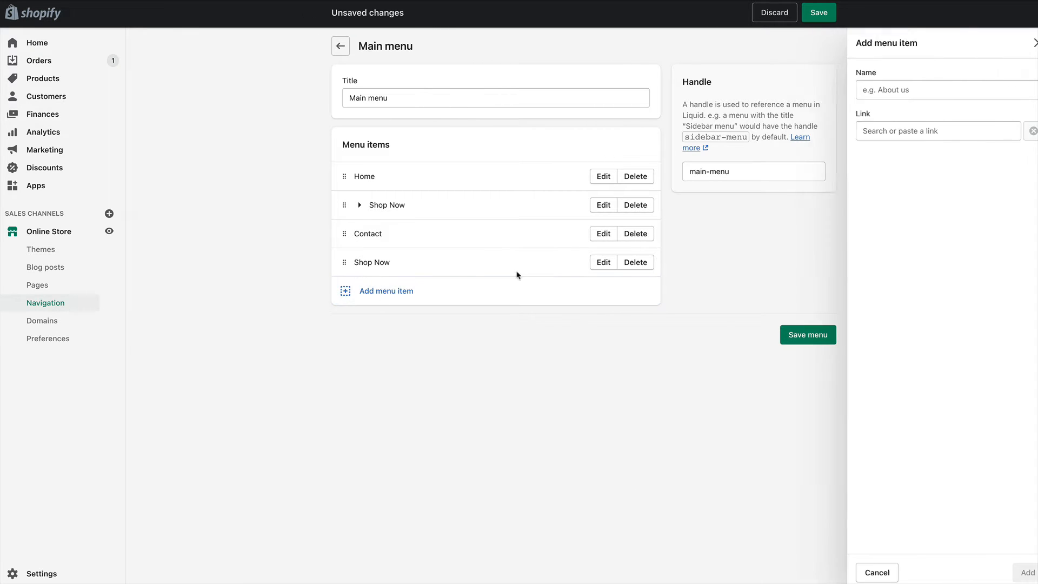
click(898, 132)
click(893, 197)
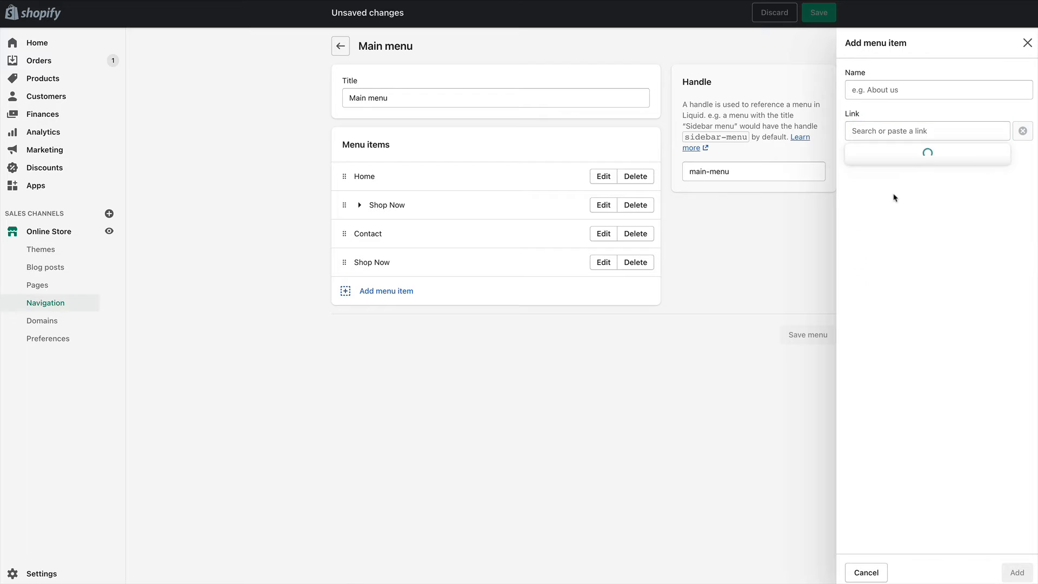
click(889, 172)
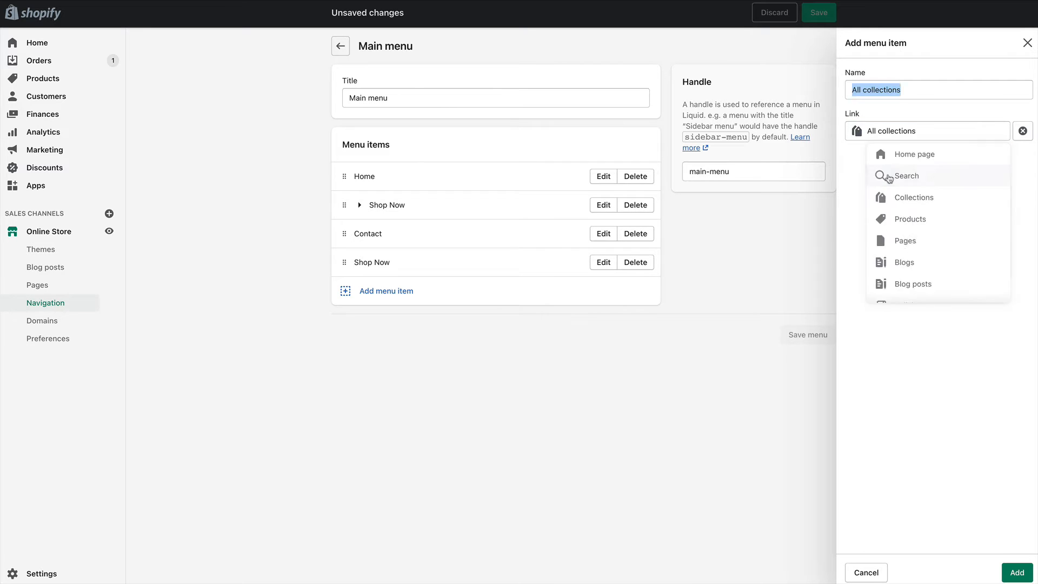
text(Colle)
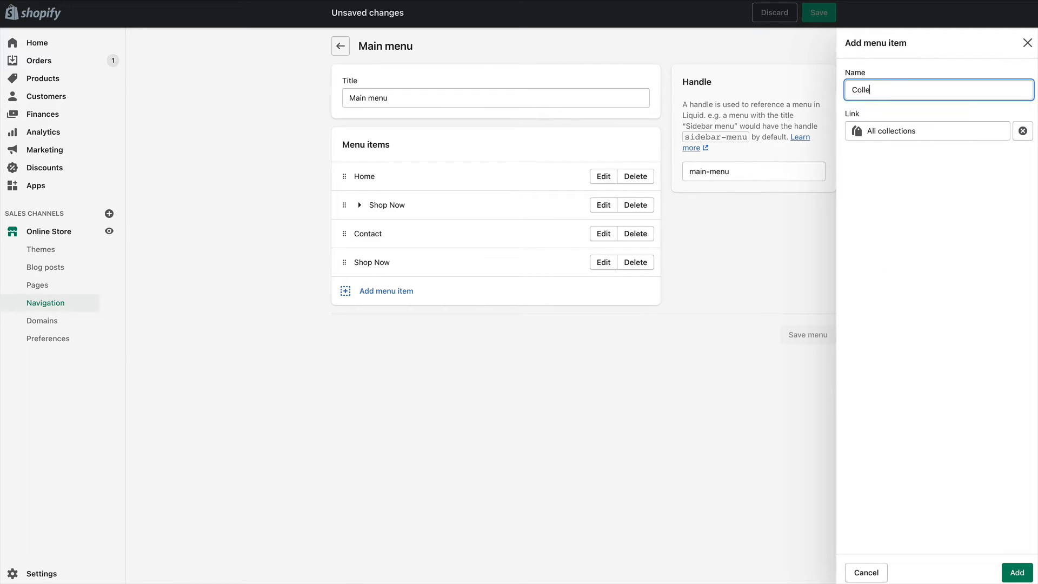
click(1017, 572)
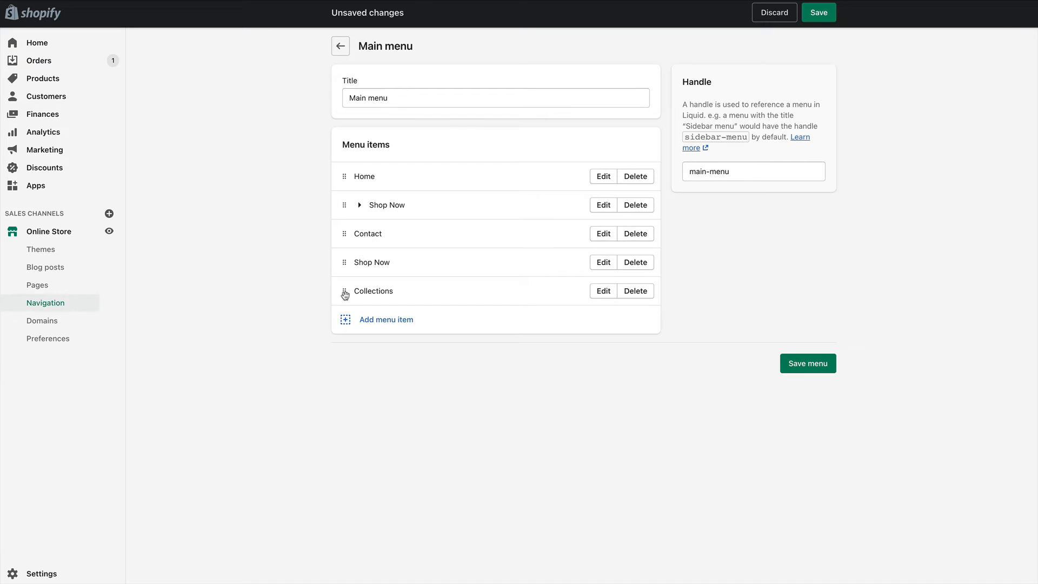
mouse_move(345, 294)
mouse_down()
mouse_move(352, 240)
mouse_move(342, 236)
mouse_move(339, 275)
mouse_move(340, 232)
mouse_move(338, 306)
mouse_move(339, 241)
mouse_move(339, 298)
mouse_move(341, 252)
mouse_move(340, 285)
mouse_move(359, 290)
mouse_up()
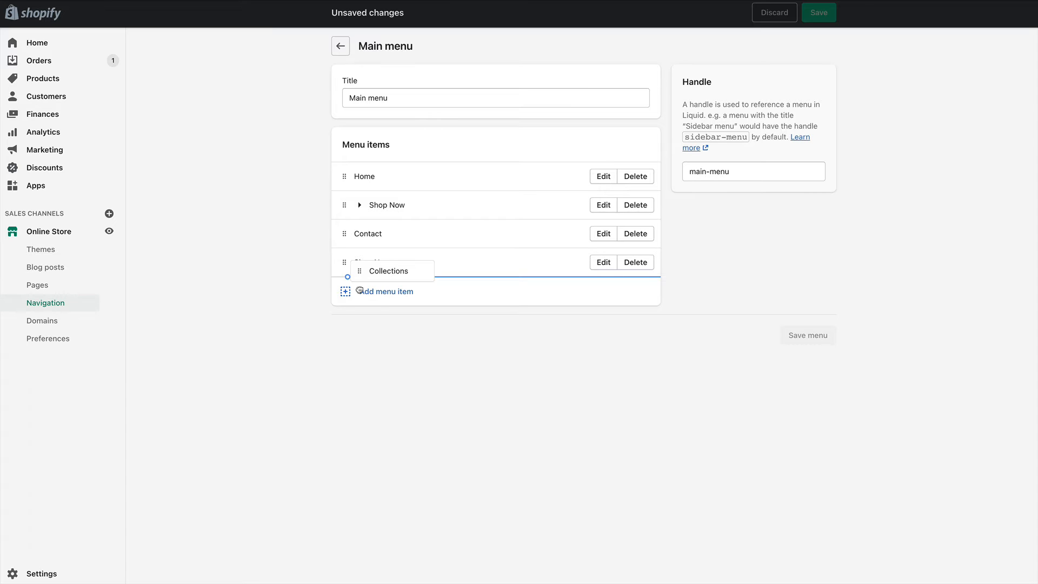
drag(360, 289, 360, 289)
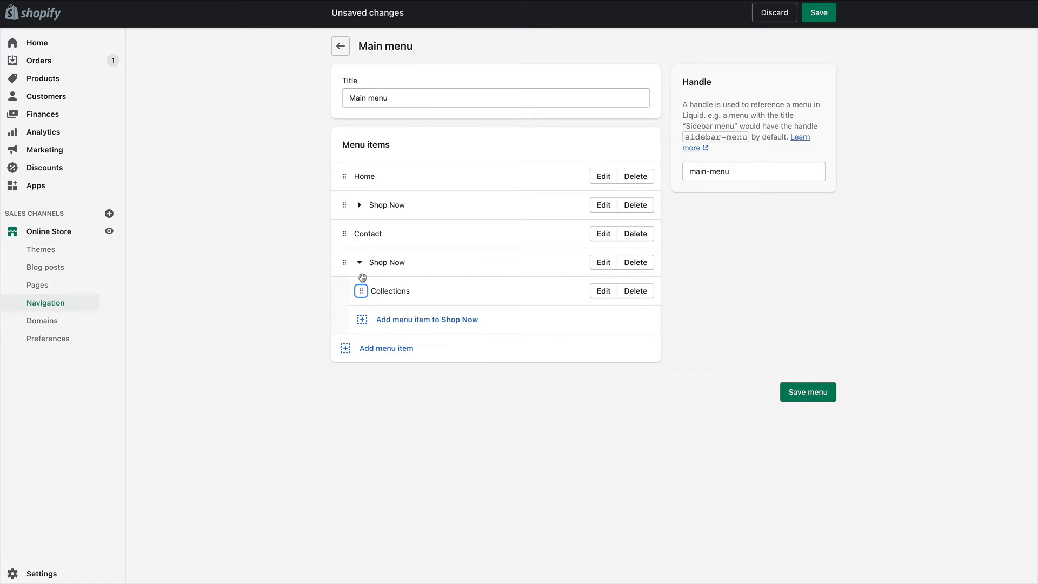
Examine how the nested entries expand and collapse under the new and the original Shop Now items
click(360, 265)
click(360, 265)
click(362, 266)
click(360, 264)
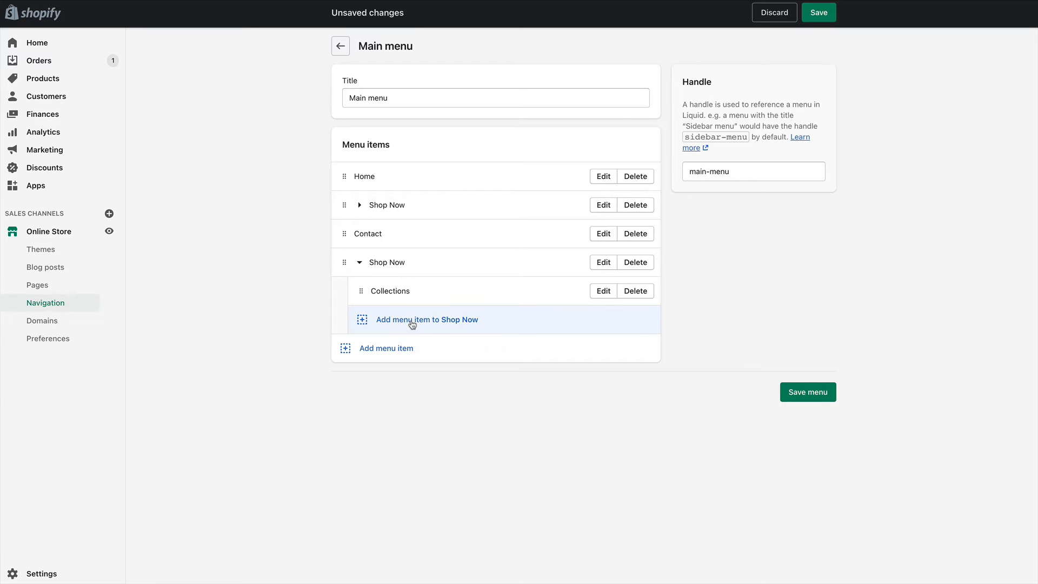
click(359, 206)
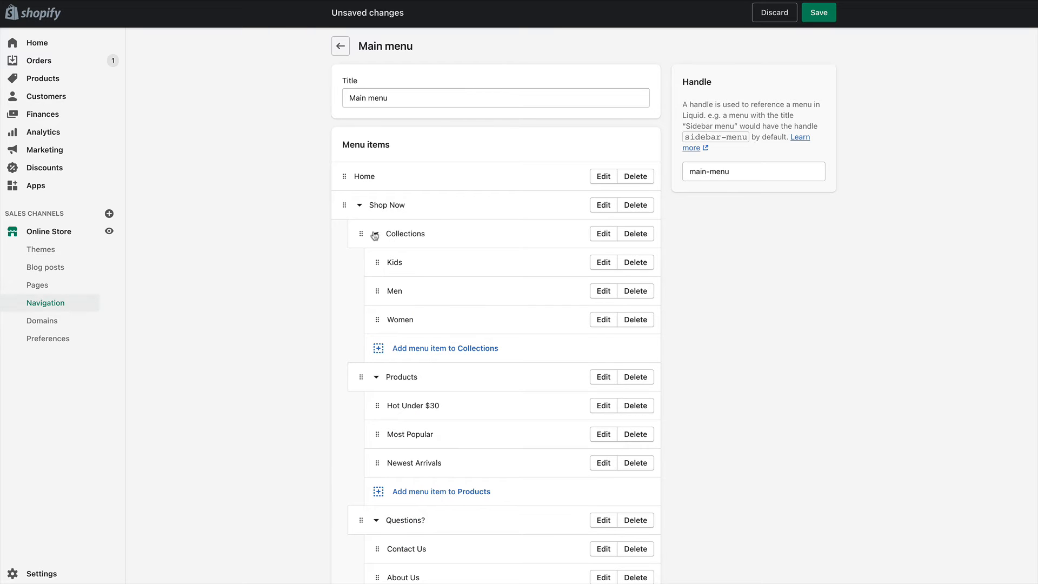
click(374, 234)
click(376, 262)
click(376, 291)
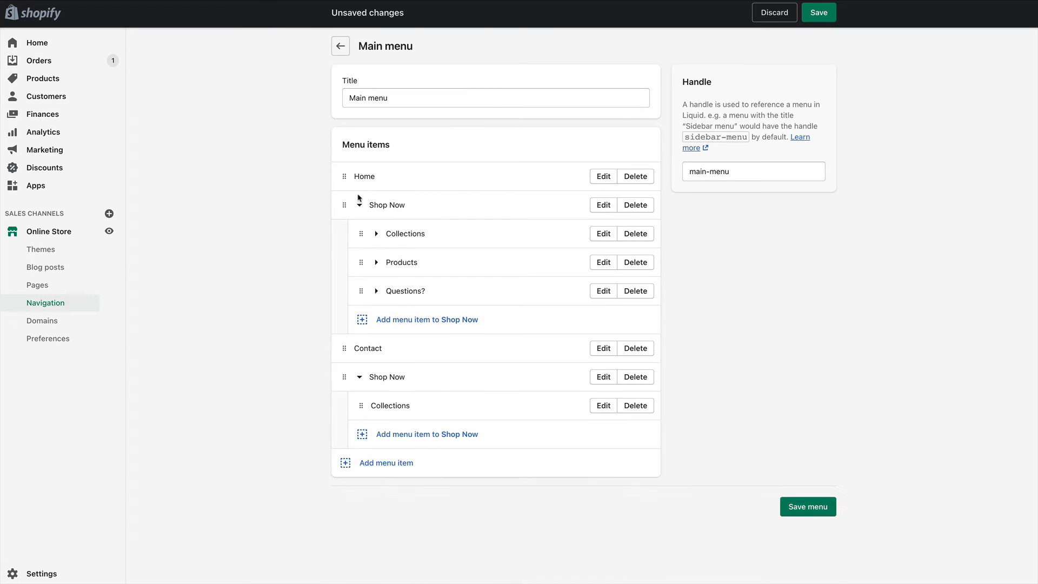
click(359, 205)
Add a sub-item named Products linked to All products under the new Shop Now item
click(411, 347)
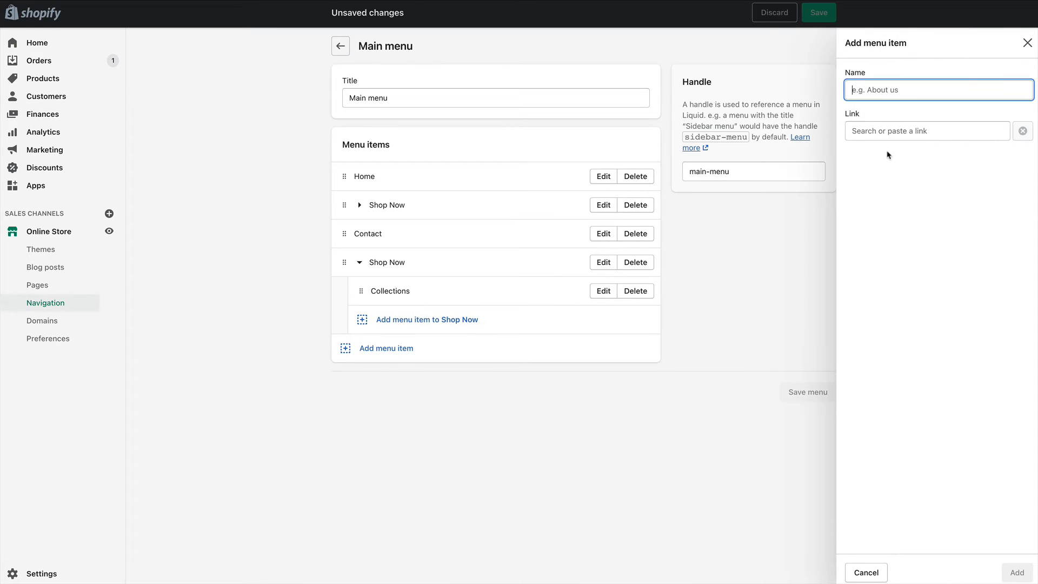
click(885, 131)
click(889, 218)
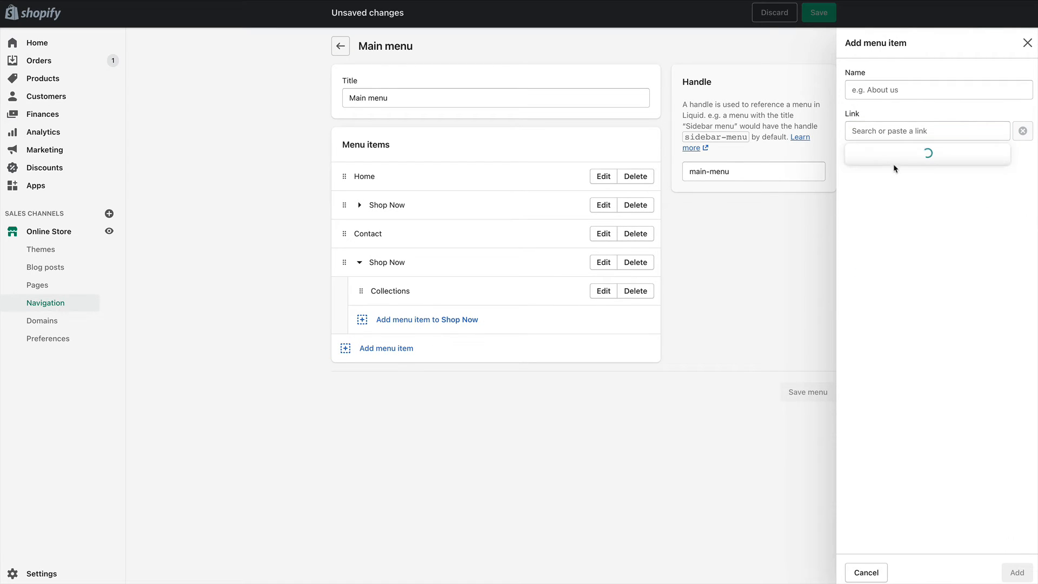
click(887, 176)
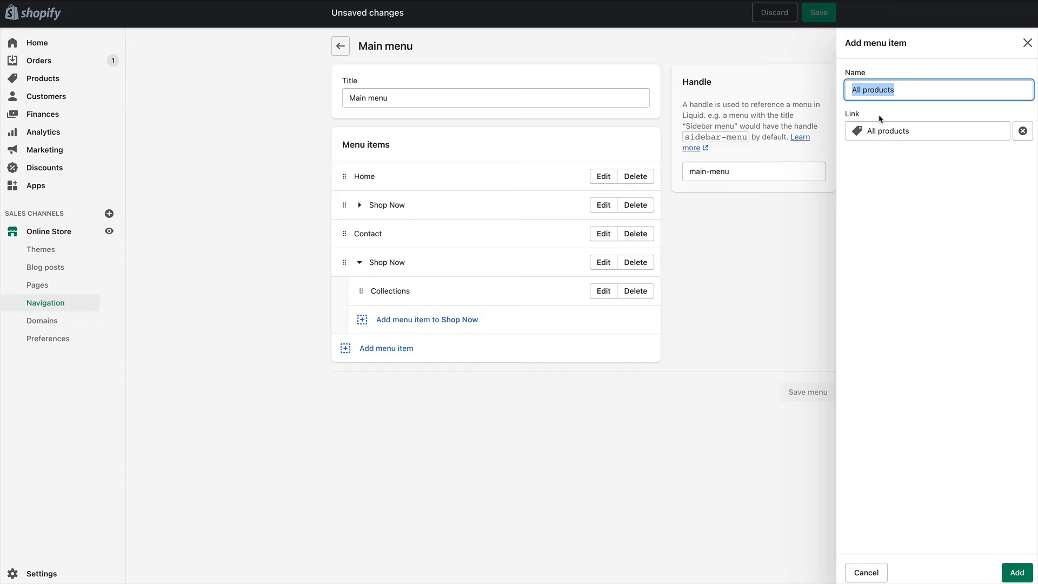
text(Produc)
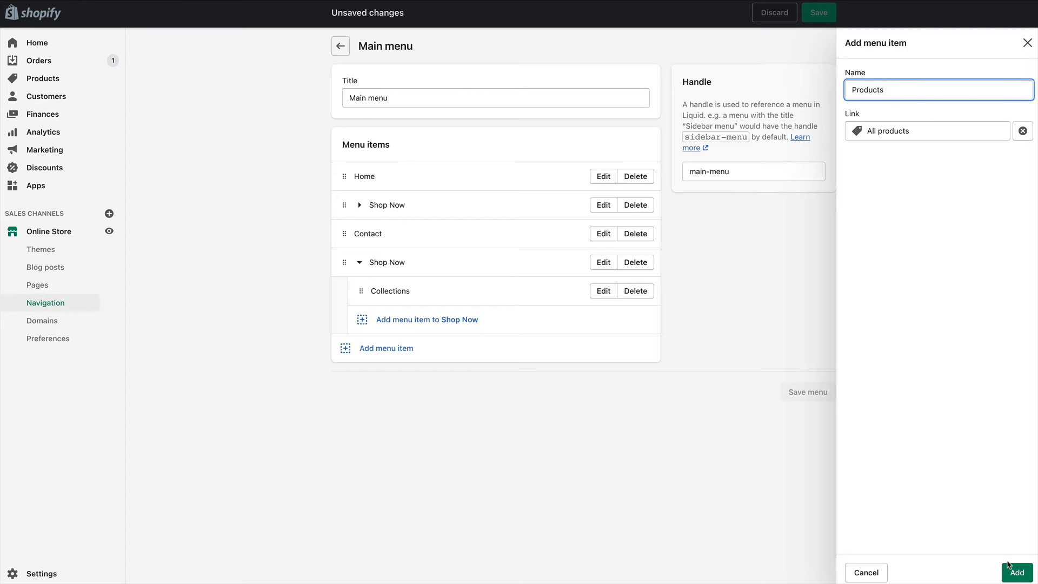
click(1008, 565)
Add a sub-item named Questions? linked to the Contact page under the new Shop Now item
click(424, 347)
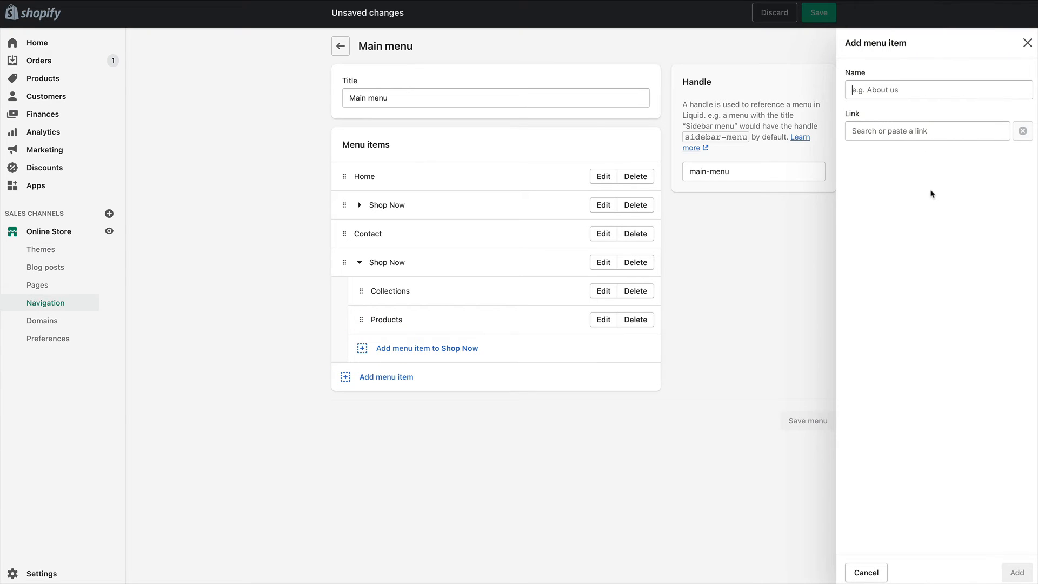
click(910, 131)
click(885, 239)
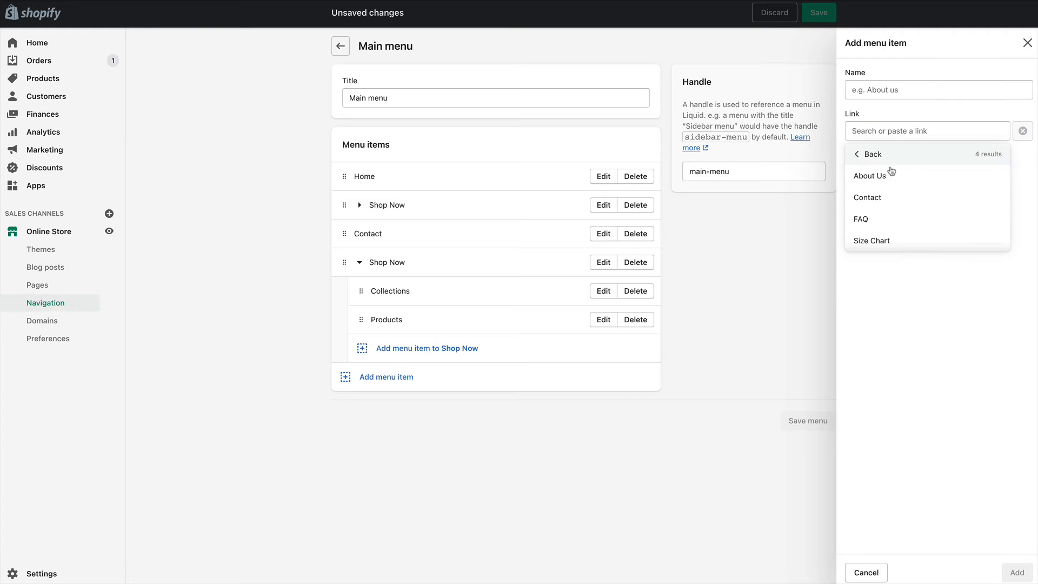
click(882, 197)
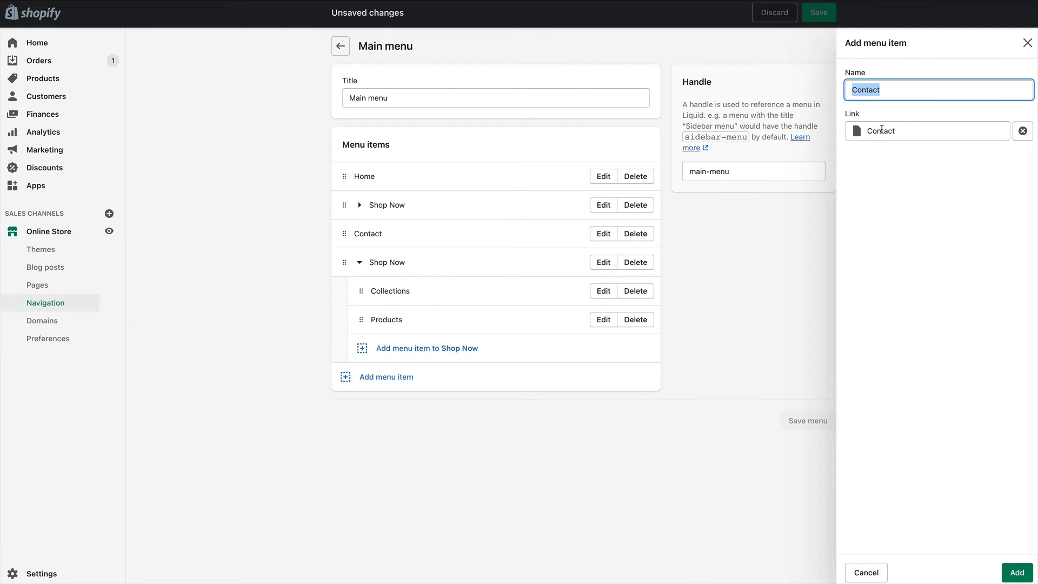
text(Q)
click(1017, 573)
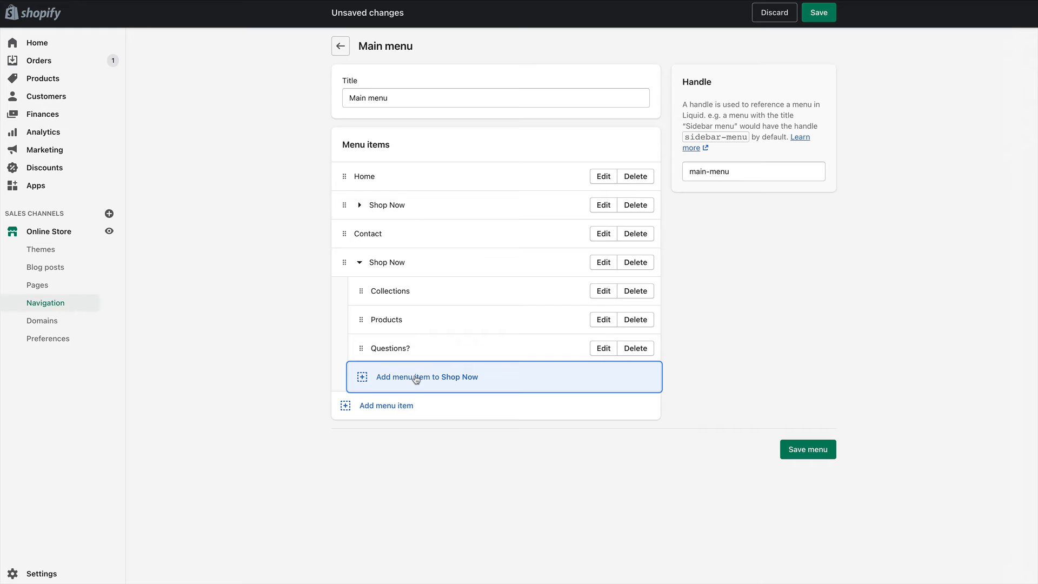
Review the original Shop Now group's nested Collections entries and add a Kids item linked to the Kids collection under the new Shop Now
click(360, 205)
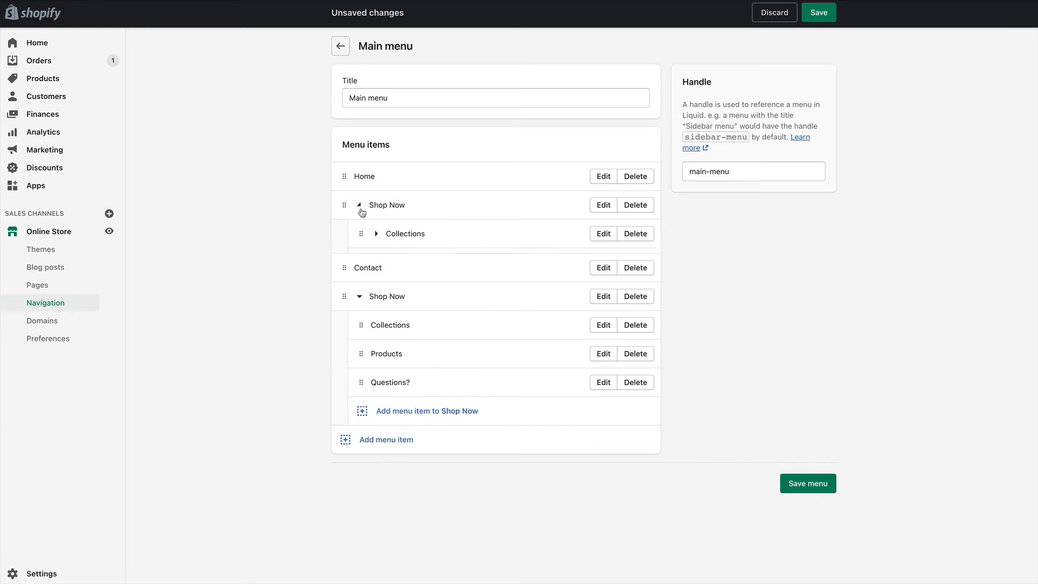
click(377, 235)
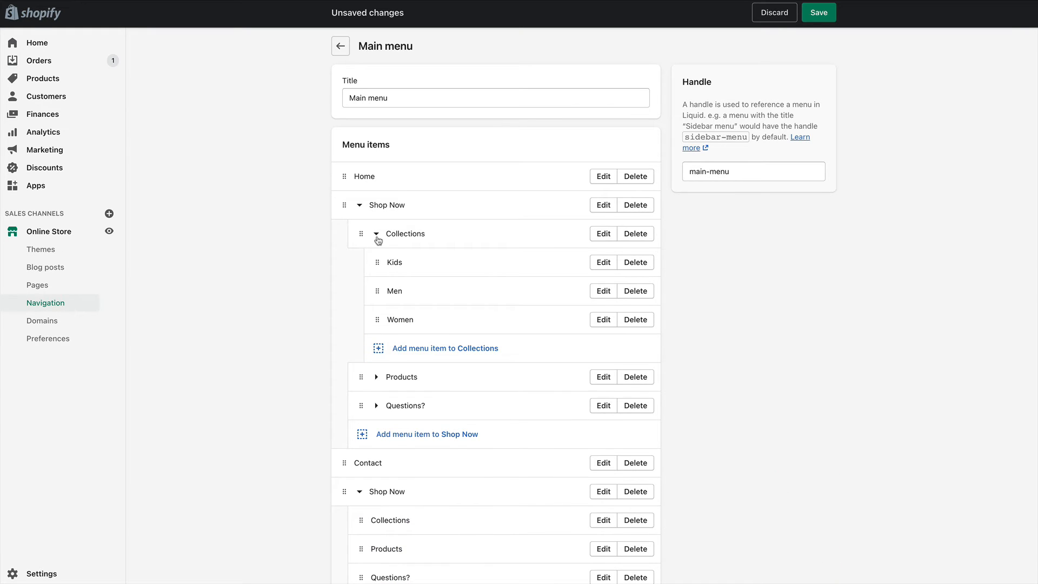
click(377, 234)
click(359, 205)
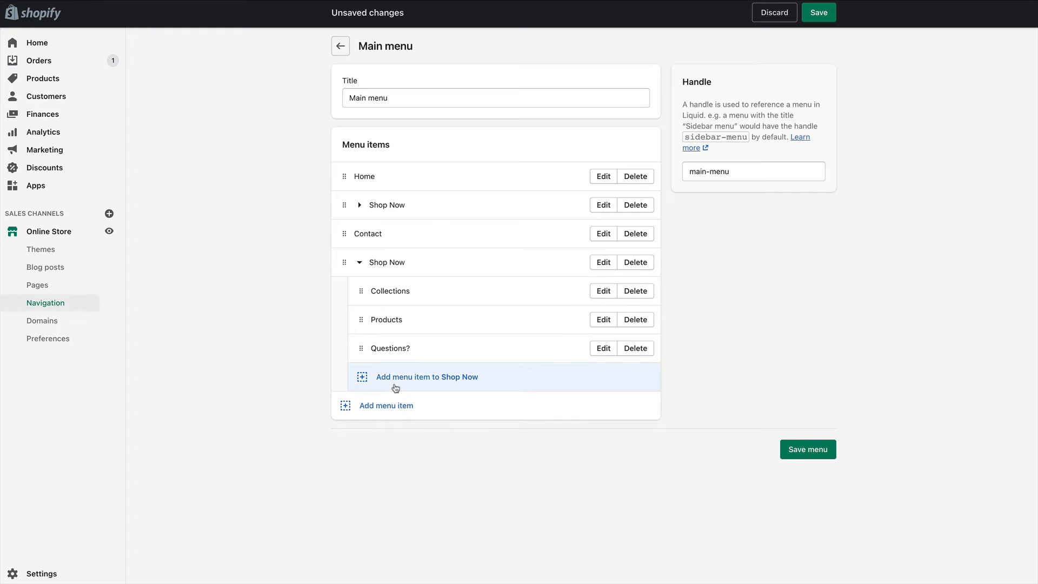
click(426, 377)
click(897, 132)
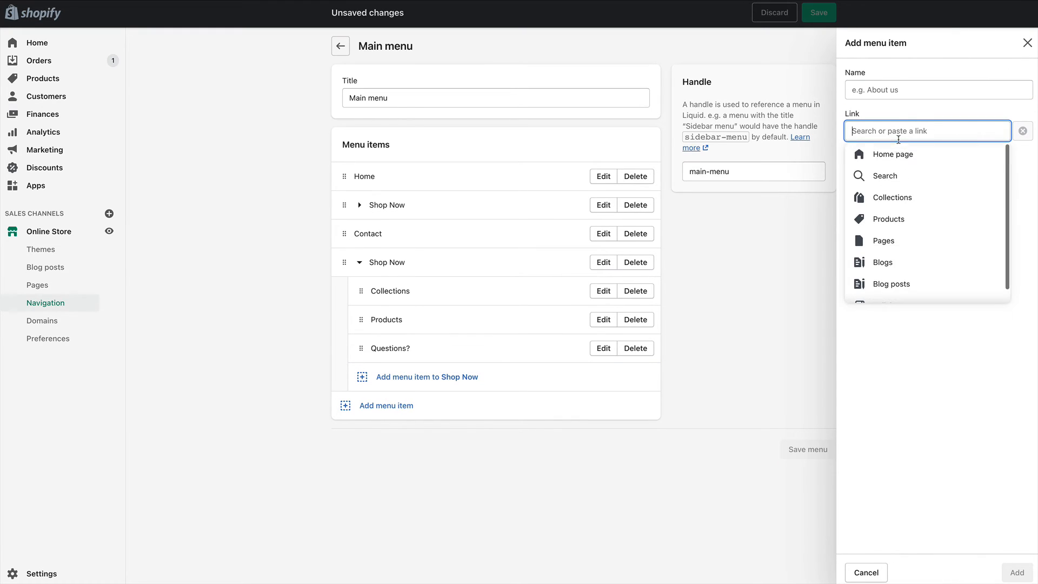
click(896, 198)
click(900, 221)
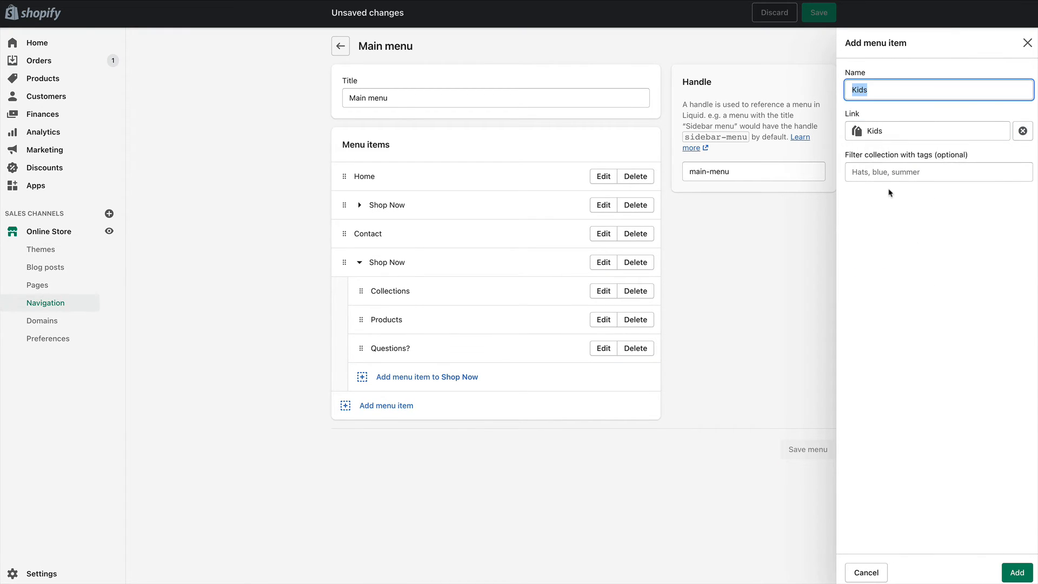
click(1017, 572)
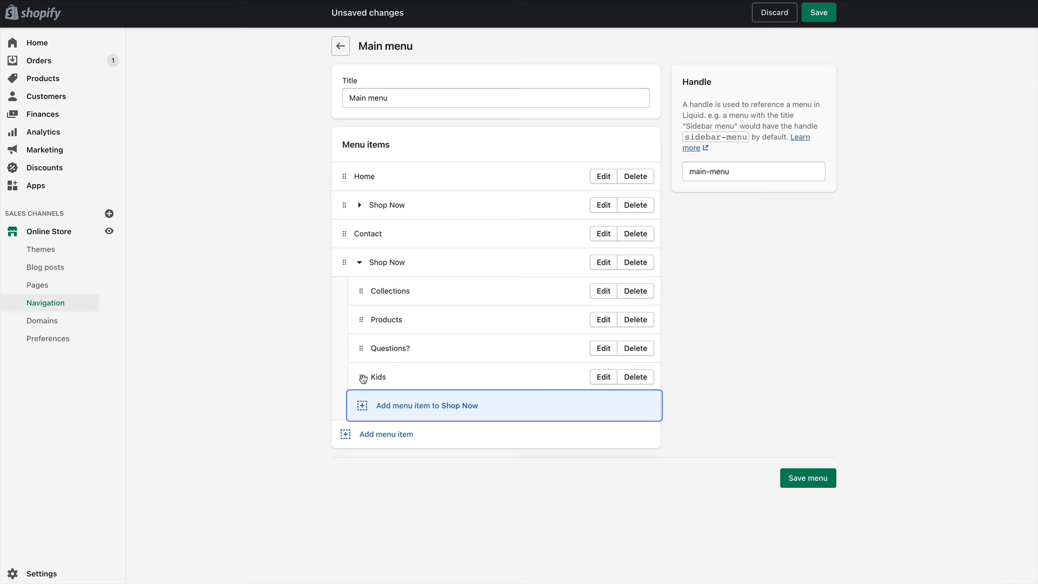
Nest the Kids item under Collections in the new Shop Now group and check how that submenu expands and collapses
drag(361, 377, 358, 326)
drag(360, 325, 380, 323)
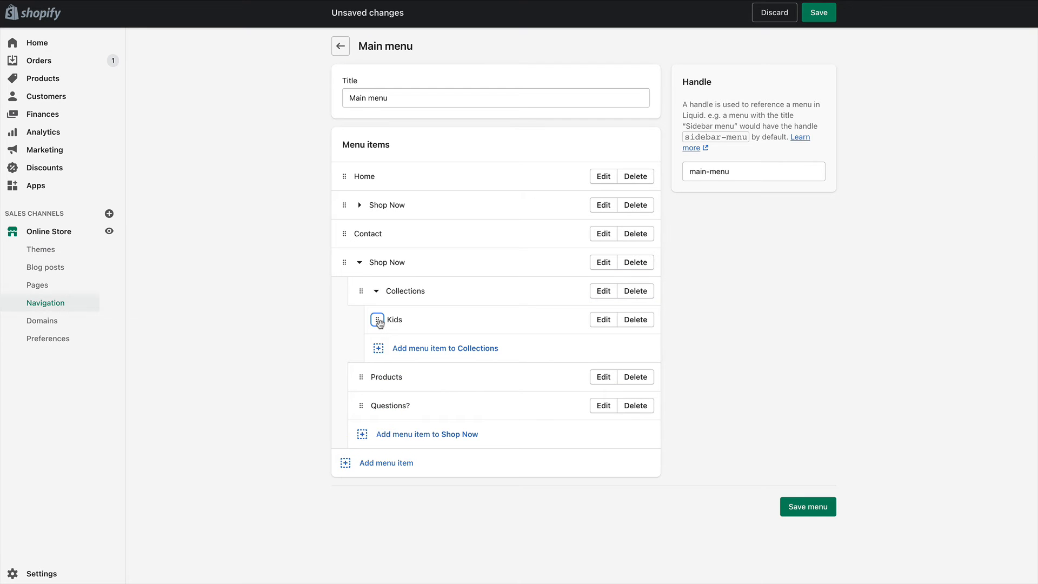
click(376, 293)
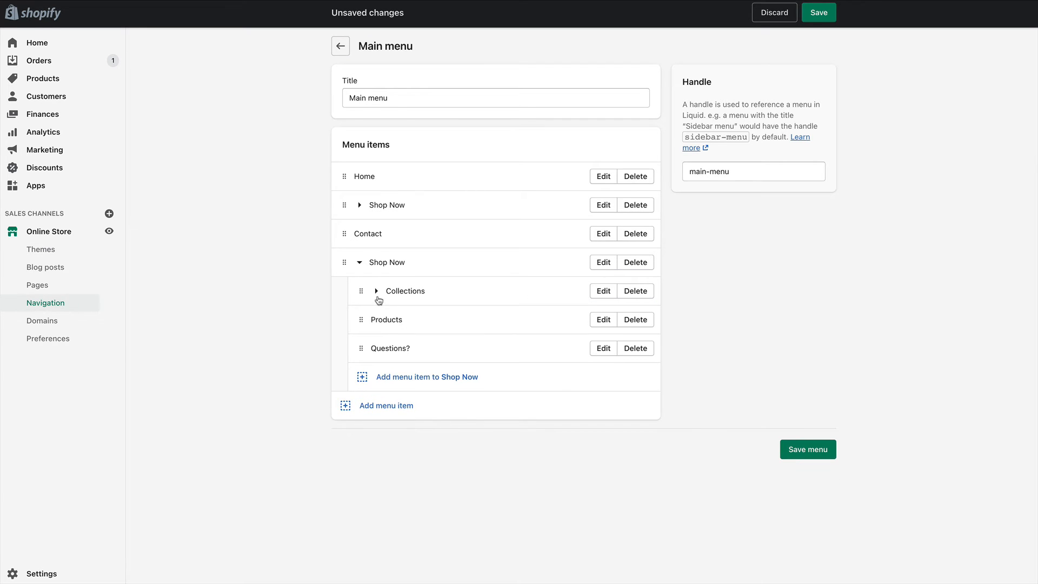
click(376, 292)
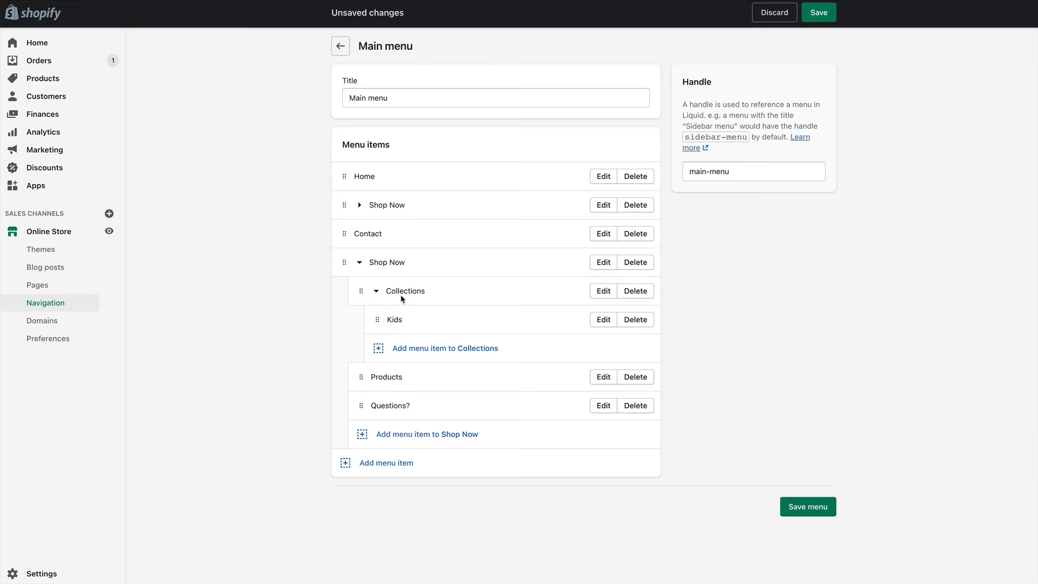
click(377, 292)
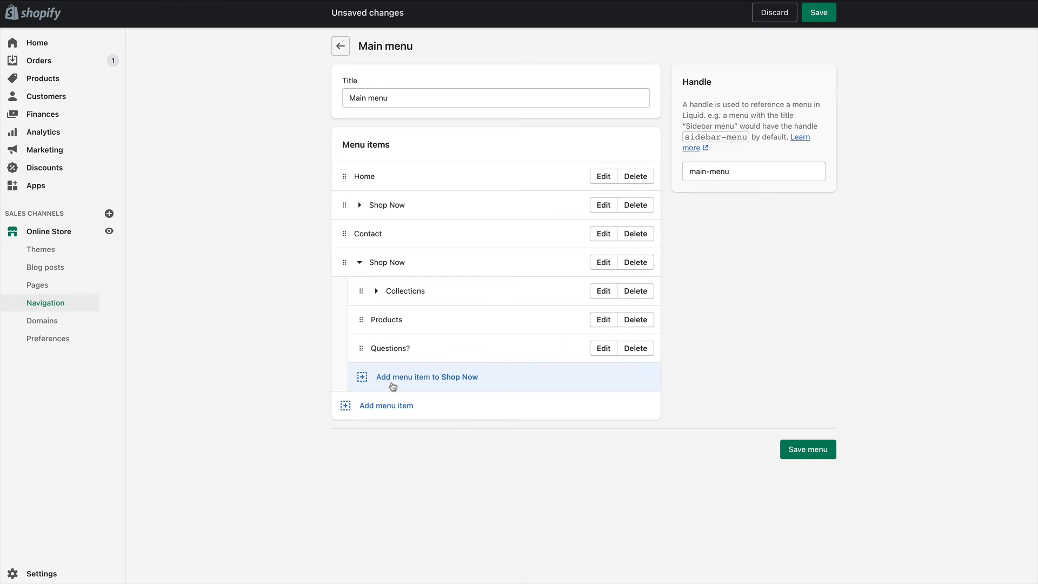
Remove the new Shop Now item below Contact together with its sub-items and save the Main menu
click(637, 263)
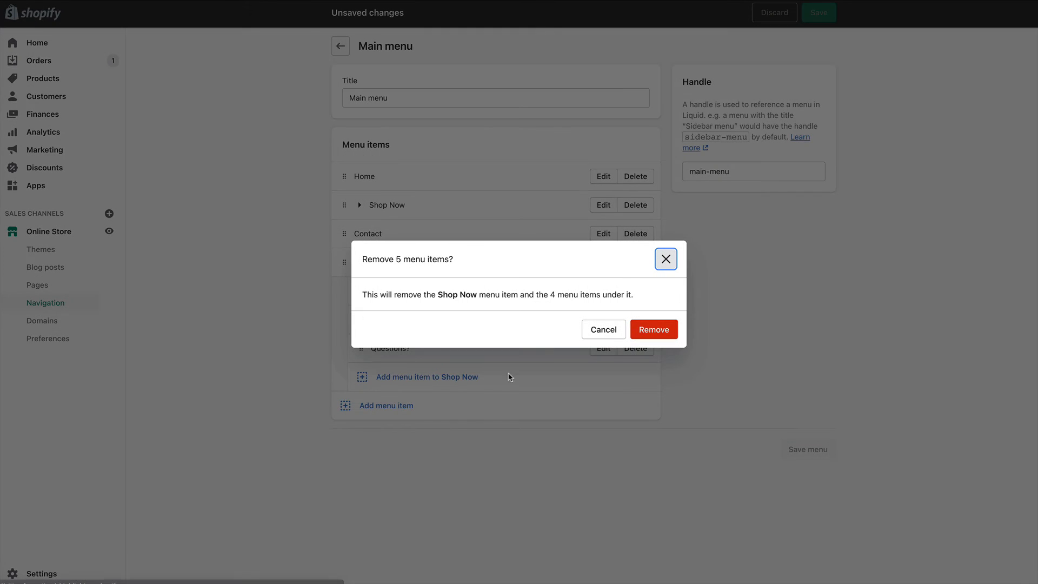
click(622, 334)
click(360, 205)
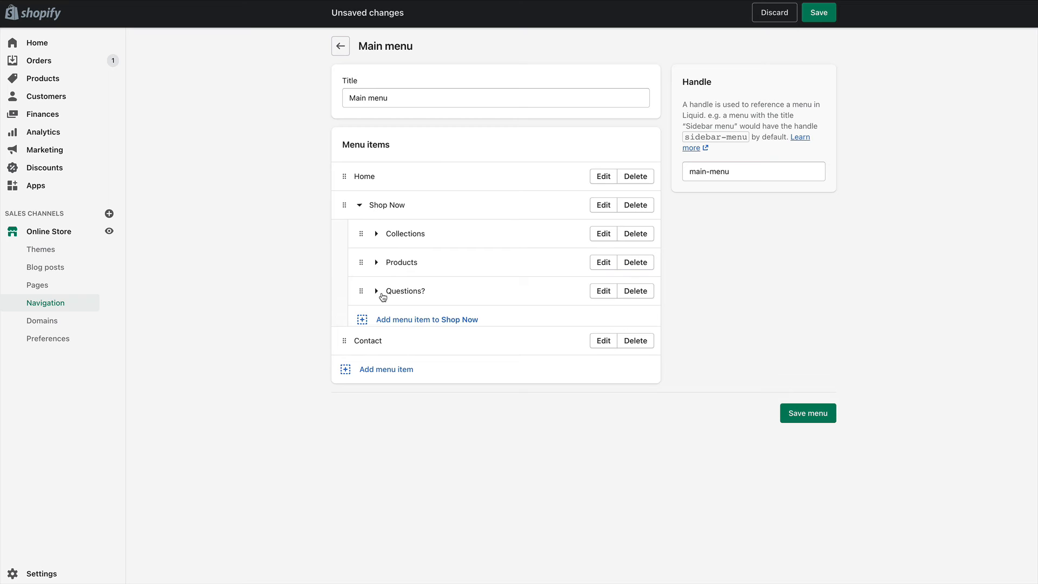
click(359, 205)
click(819, 18)
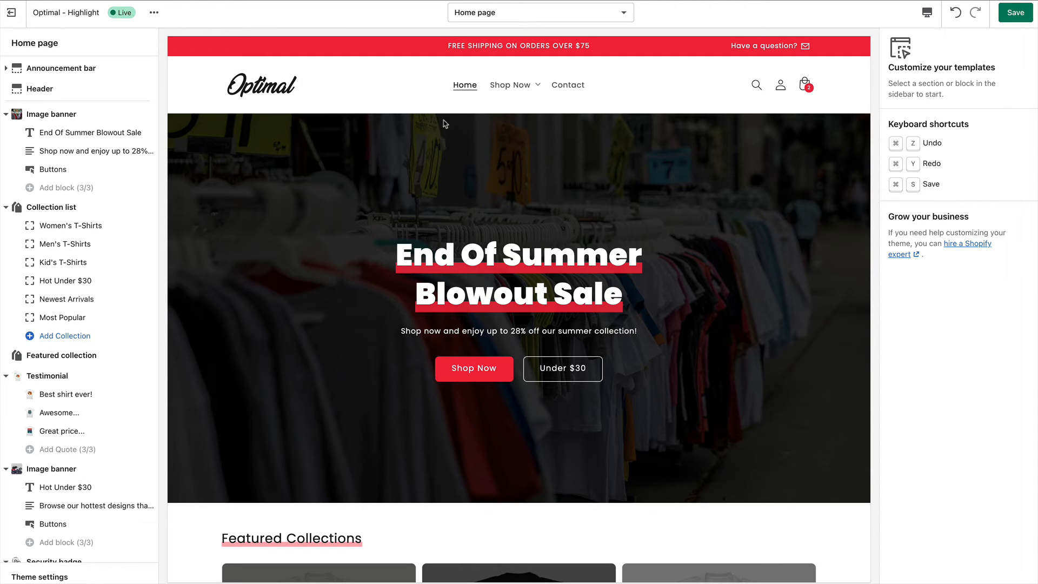
Examine the Shop Now megamenu in the theme editor preview and compare it with the Megamenu Tags settings of the Header section
click(510, 85)
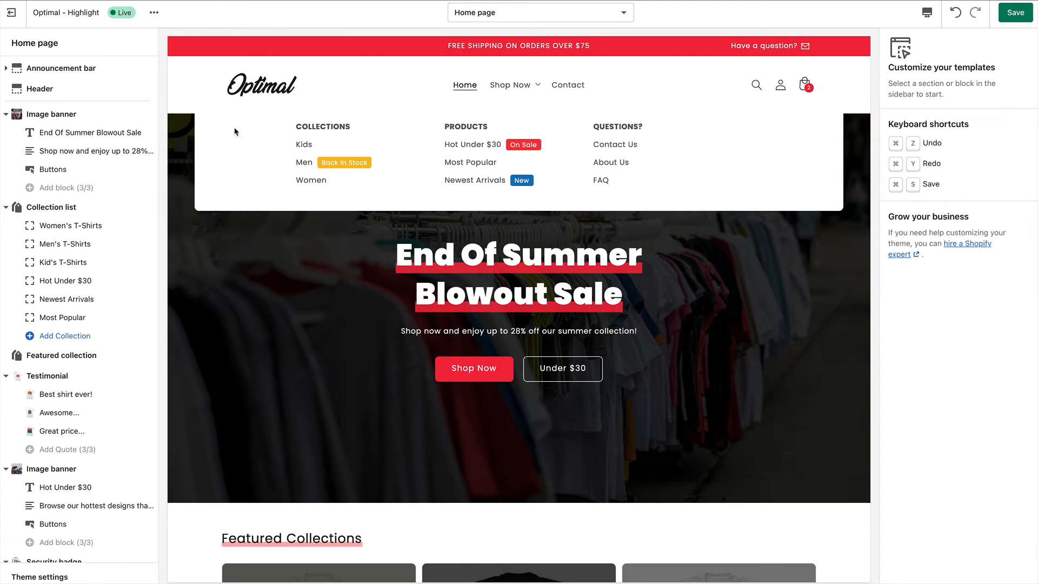
click(40, 89)
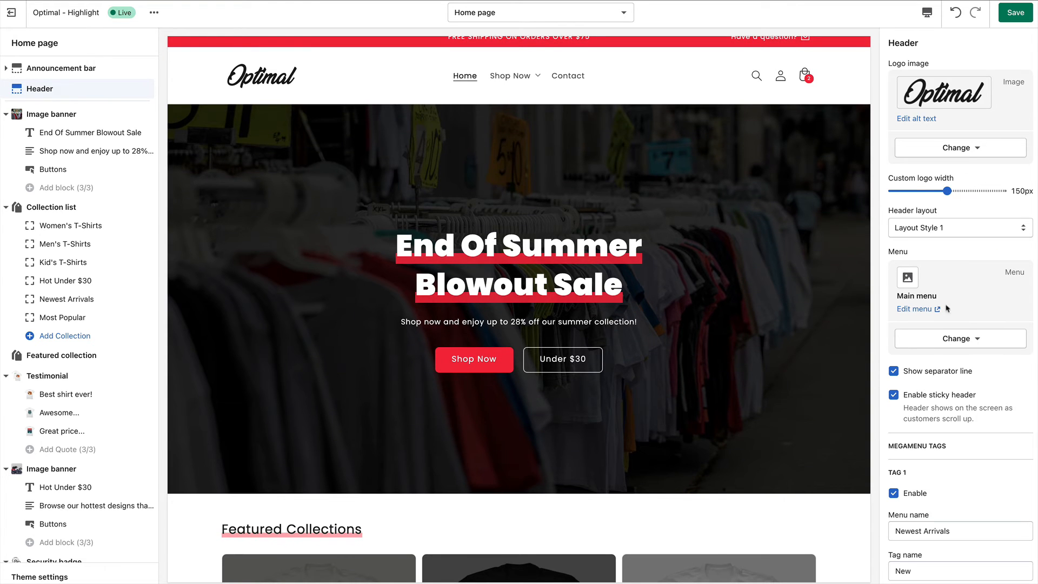
scroll(944, 361, down, 5)
scroll(945, 360, down, 2)
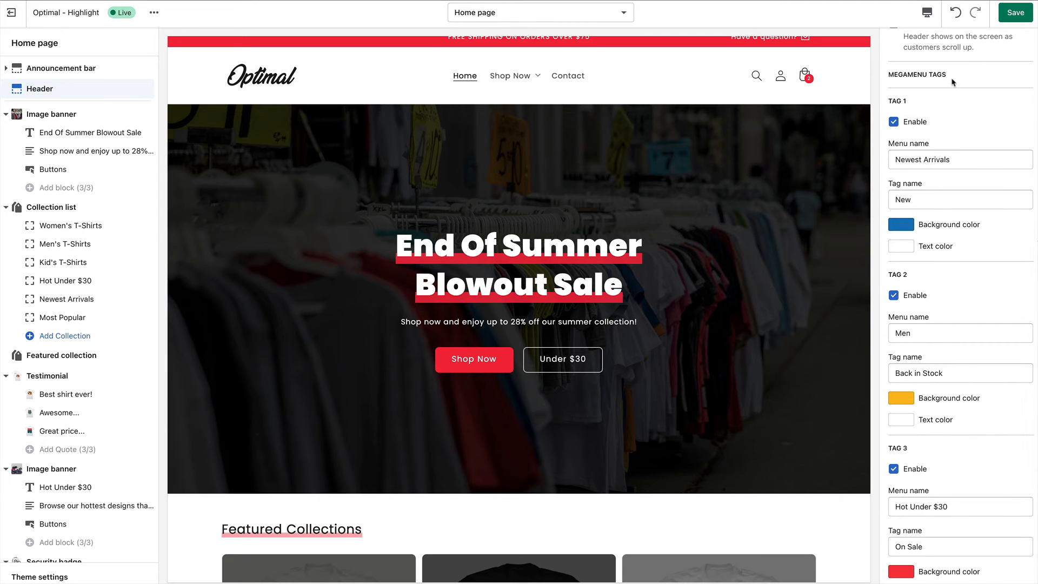
scroll(958, 294, down, 1)
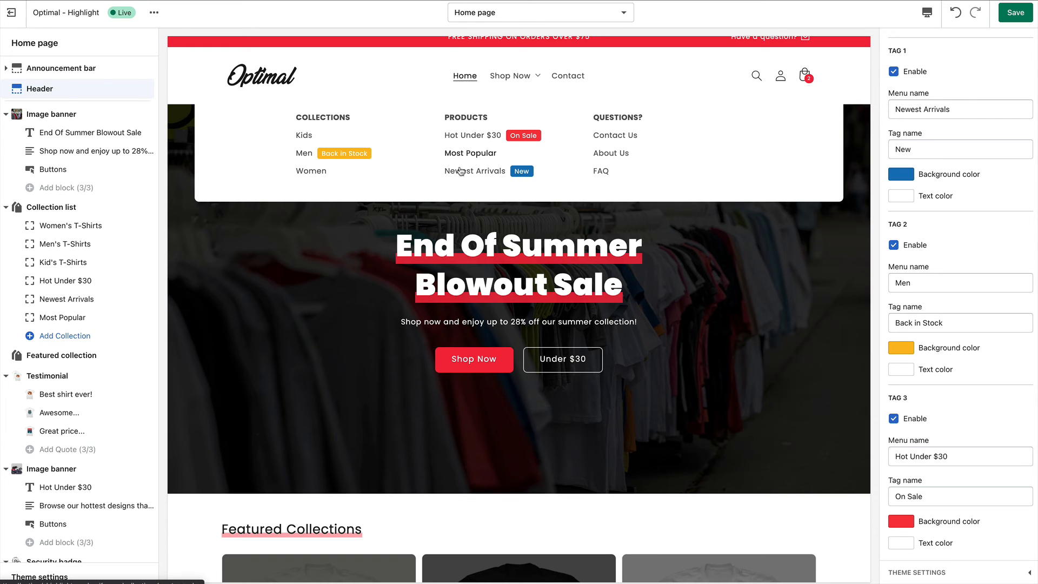
double_click(912, 108)
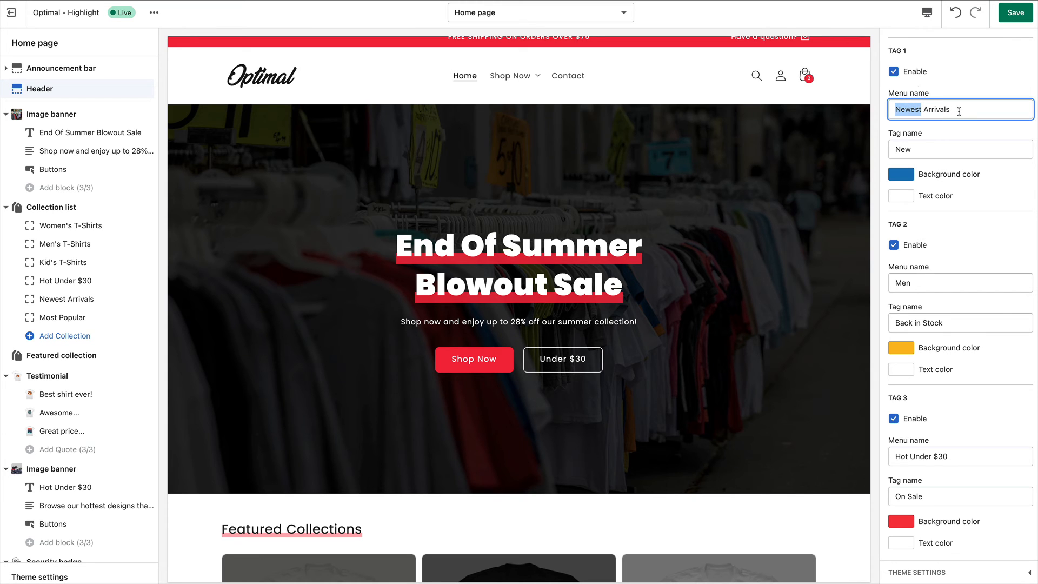
drag(958, 112, 887, 111)
click(989, 111)
click(518, 77)
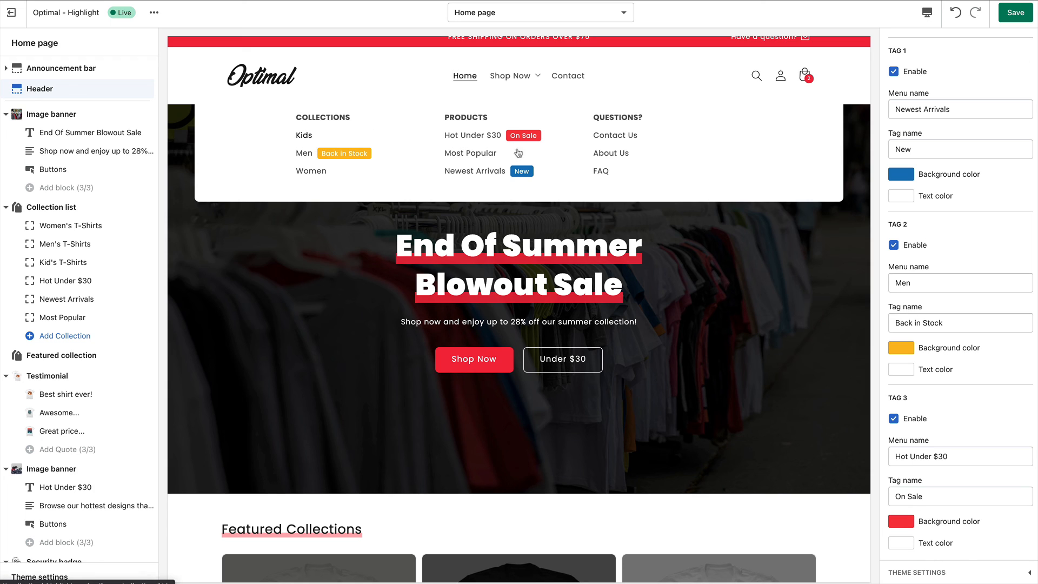
Set the menu name of megamenu Tag 2 to Kids, check the Shop Now dropdown in the preview, and disable Tag 1
drag(911, 283, 872, 286)
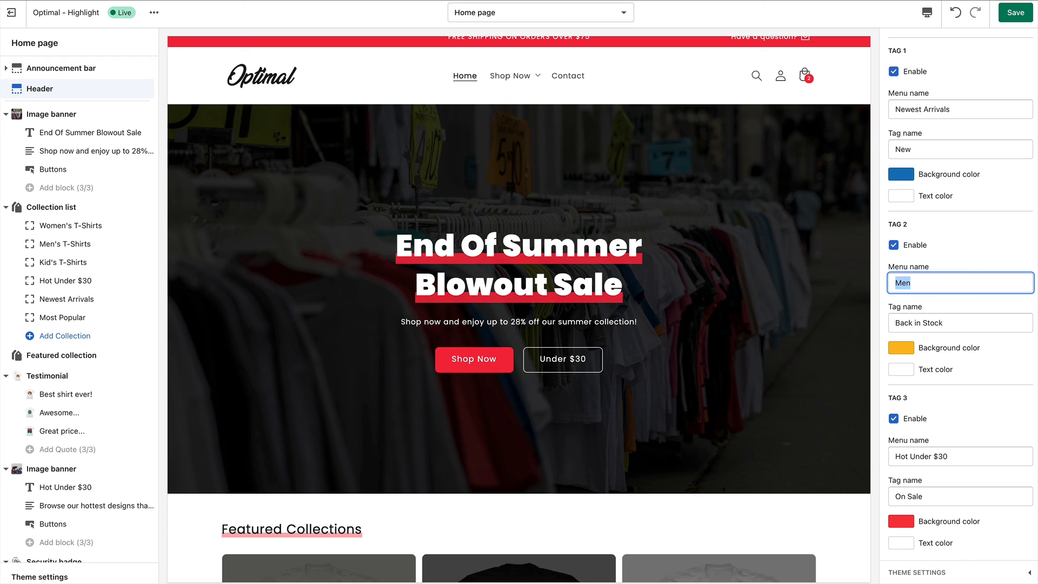
text(Kids)
click(964, 253)
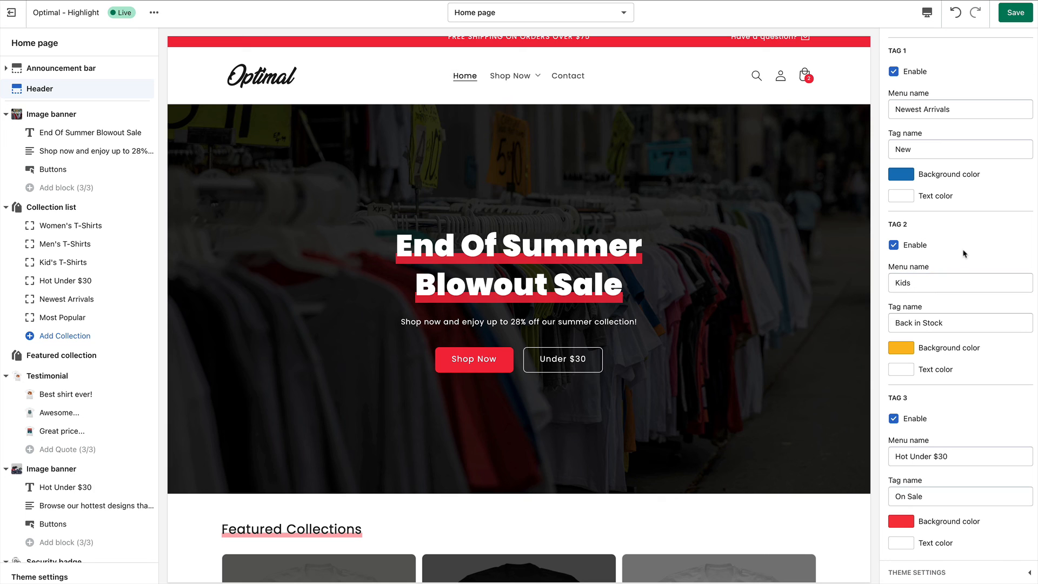
mouse_move(536, 78)
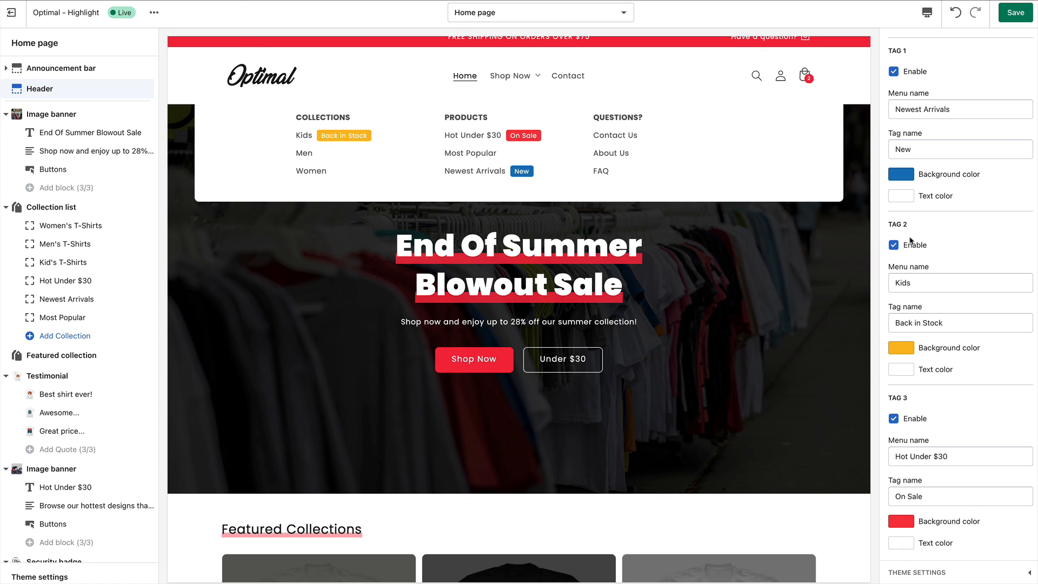
click(894, 72)
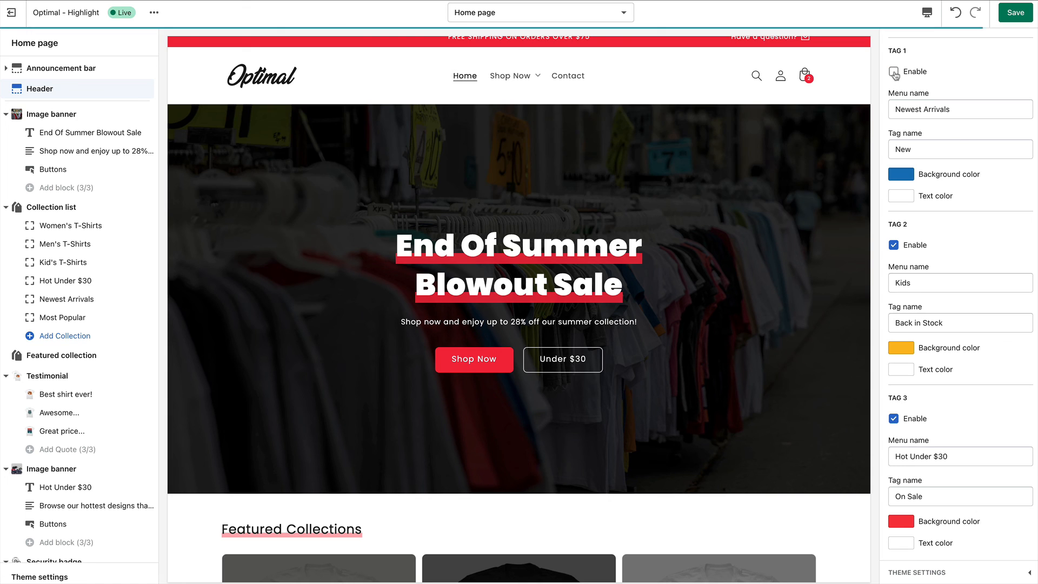